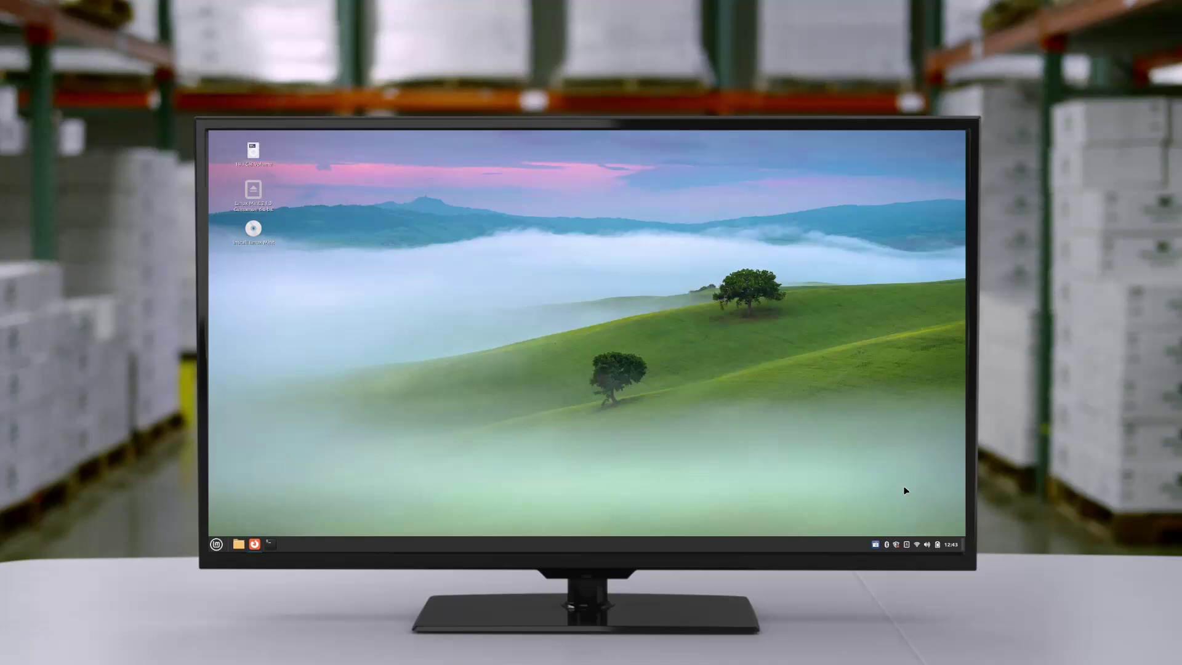
# Launch Hypnotix by searching 'hy' in the Menu, loading its Indian Free Tv Channels playlist
pyautogui.click(216, 544)
pyautogui.moveTo(287, 428)
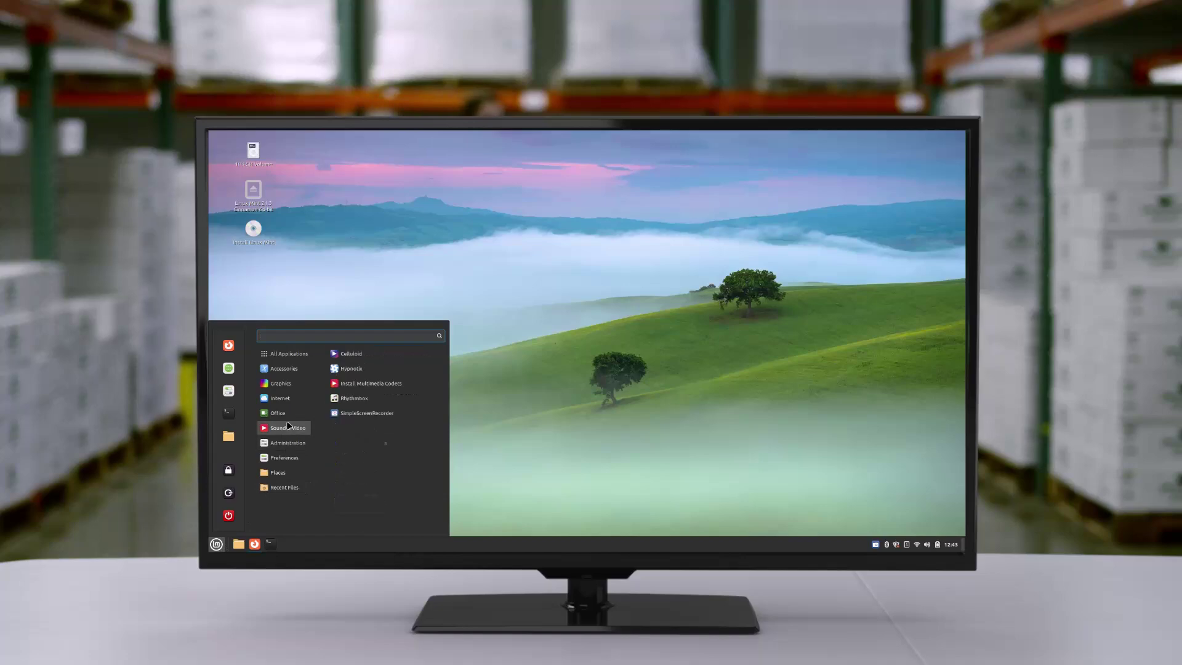
pyautogui.click(570, 367)
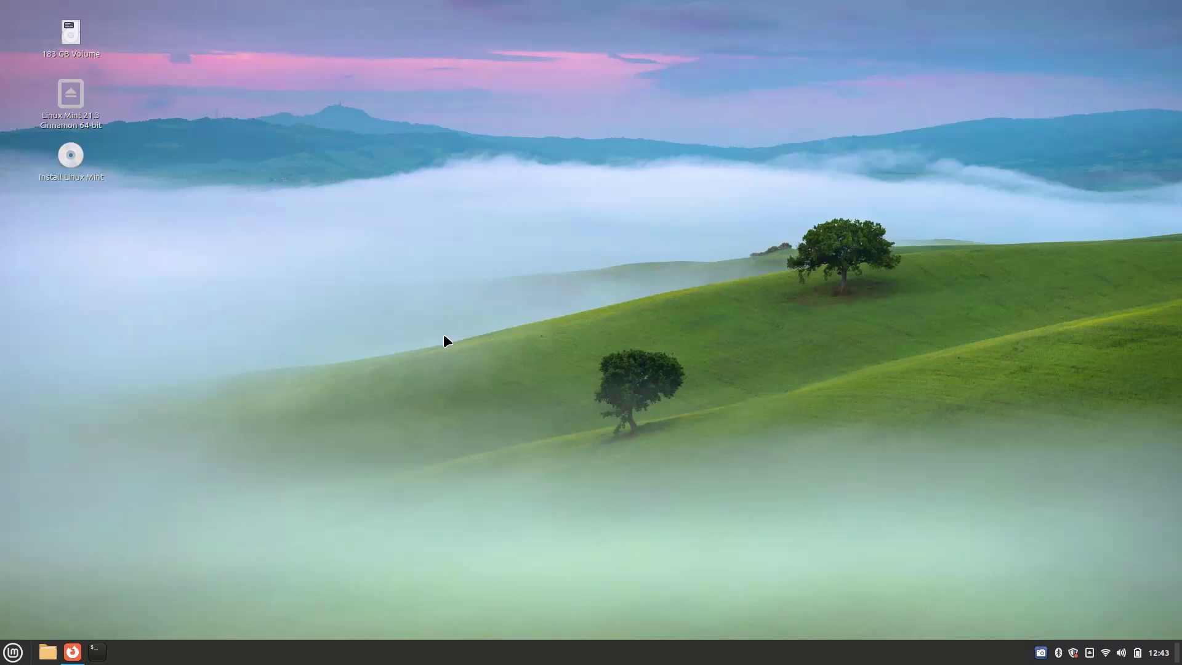
pyautogui.click(15, 656)
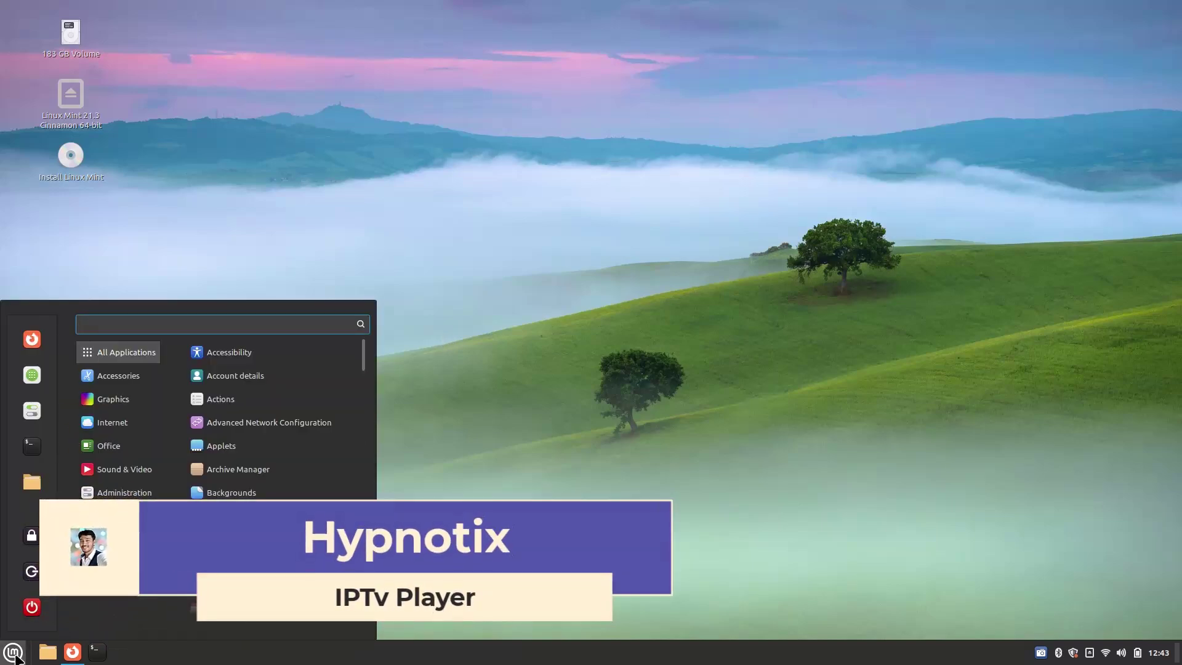
pyautogui.write('hy')
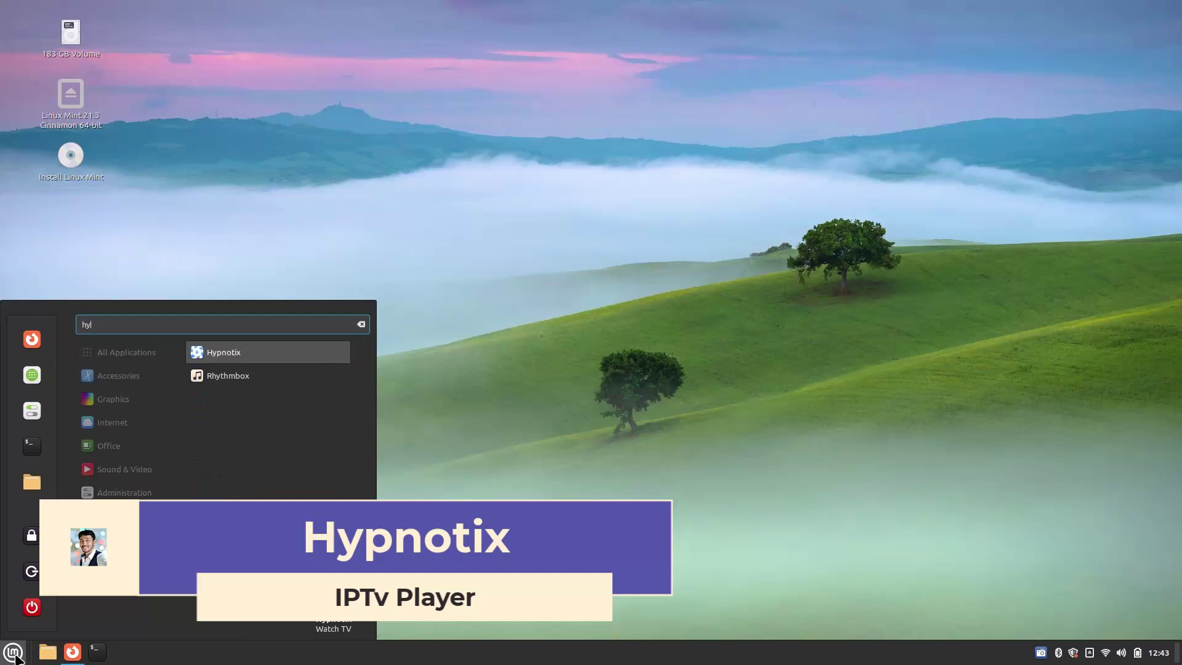
pyautogui.press('Return')
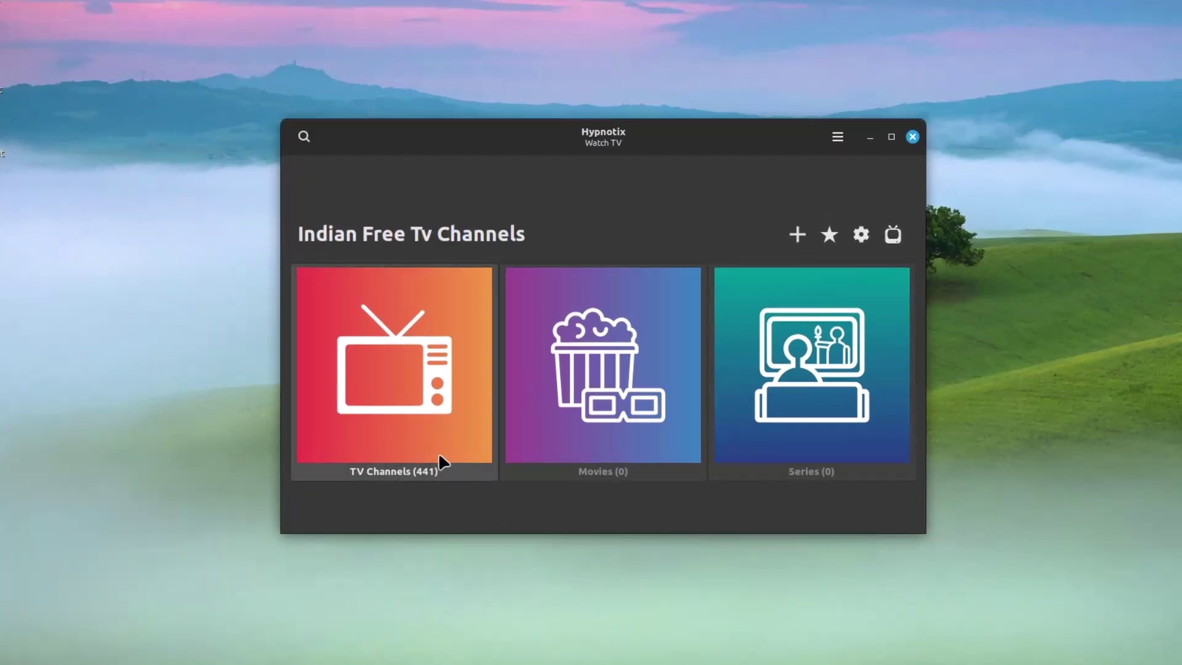
pyautogui.click(418, 402)
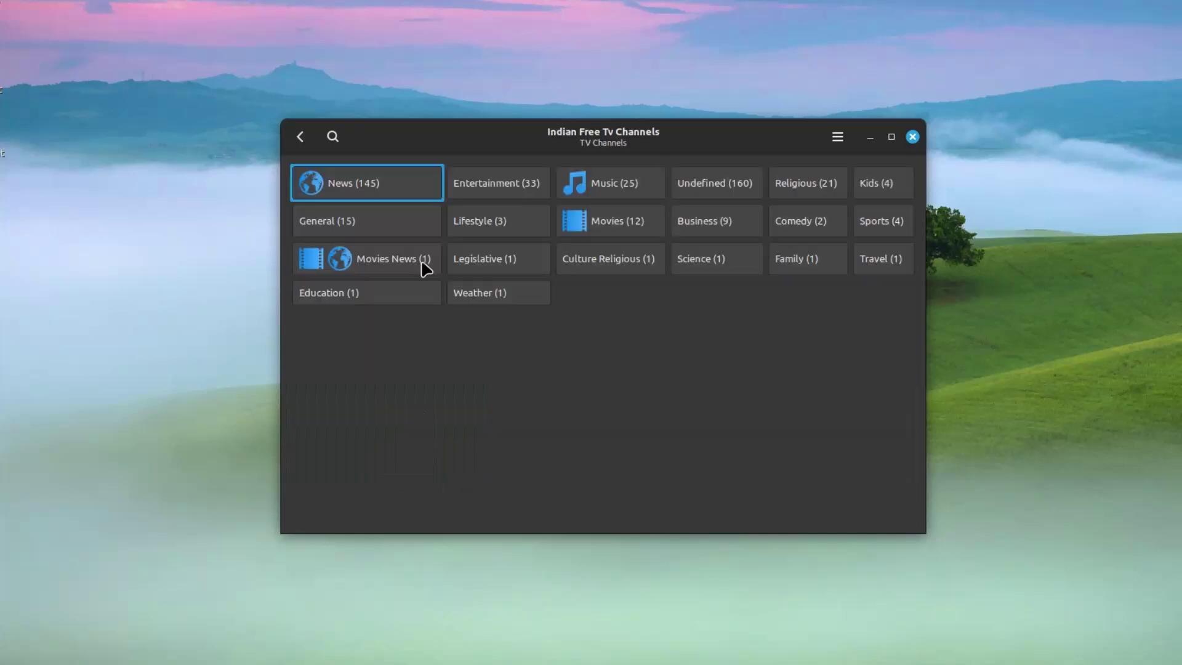
pyautogui.click(300, 139)
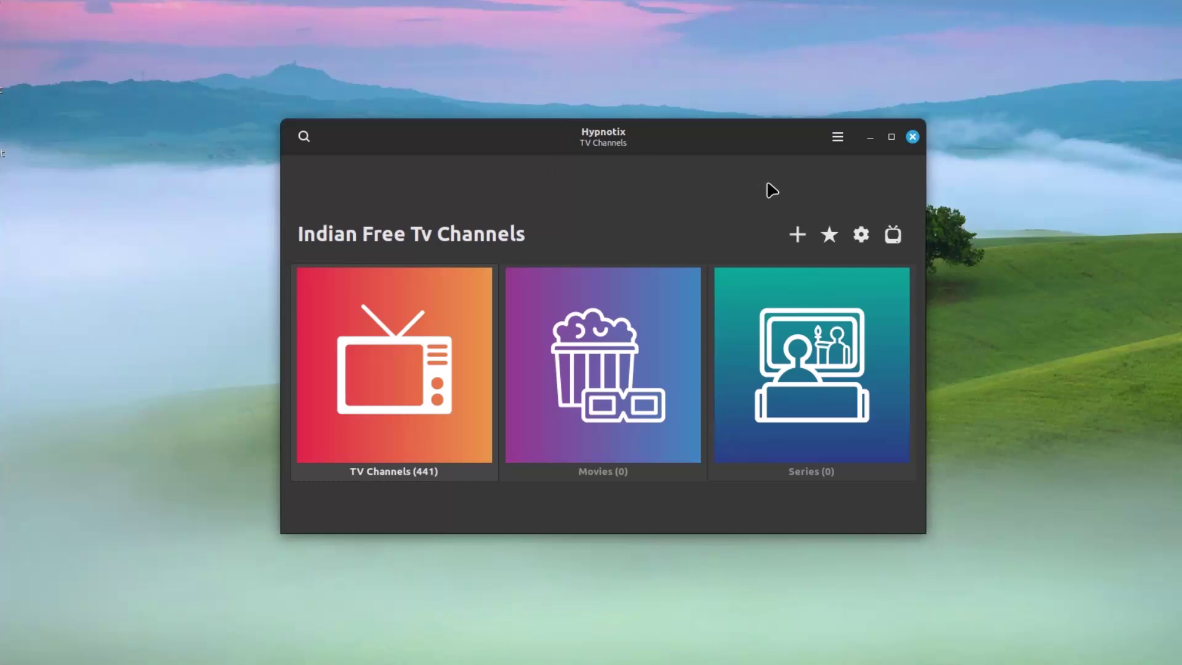
pyautogui.click(798, 234)
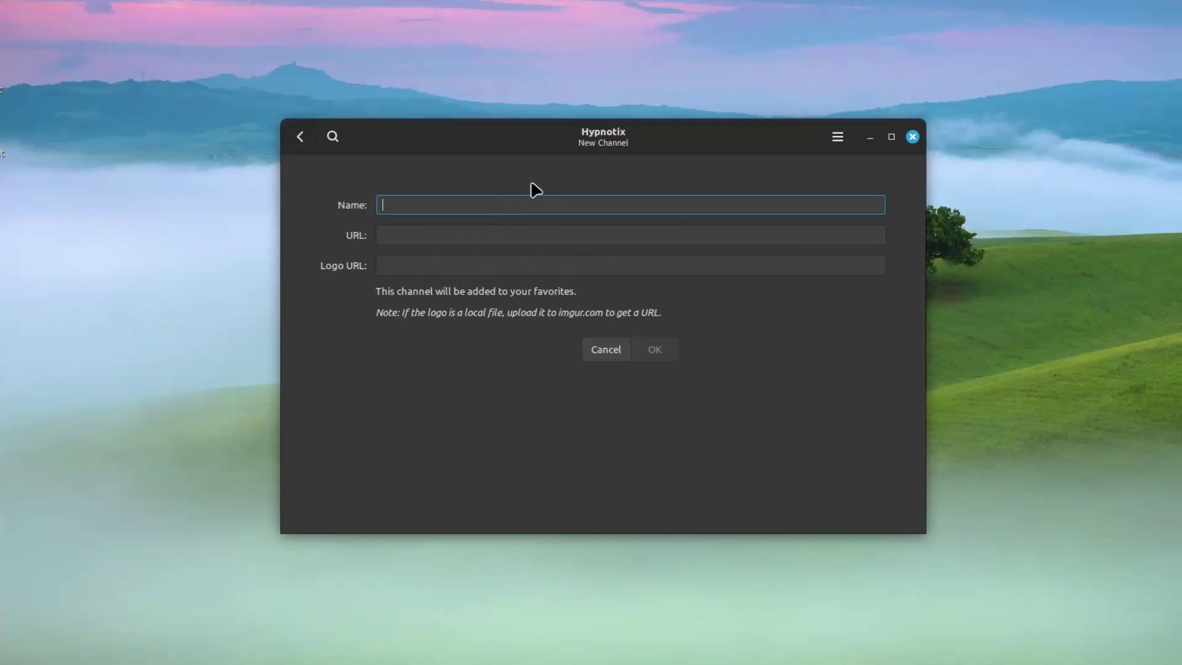
pyautogui.click(300, 136)
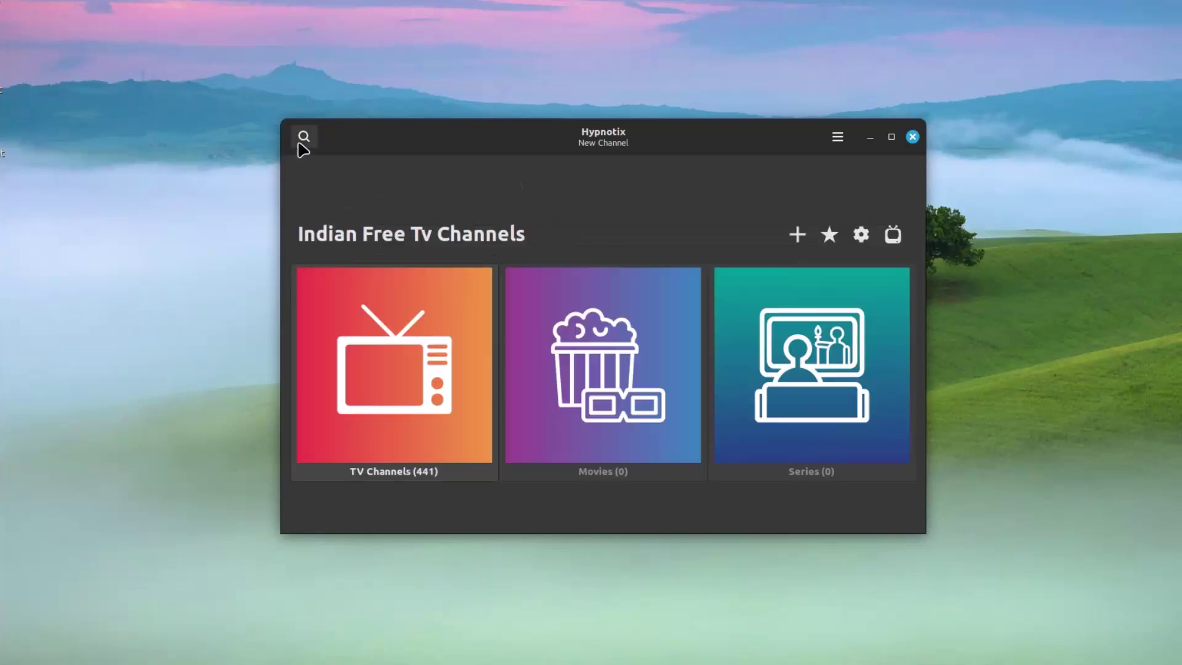
# Open Hypnotix's Providers list and choose 'Add a new provider...'
pyautogui.click(893, 234)
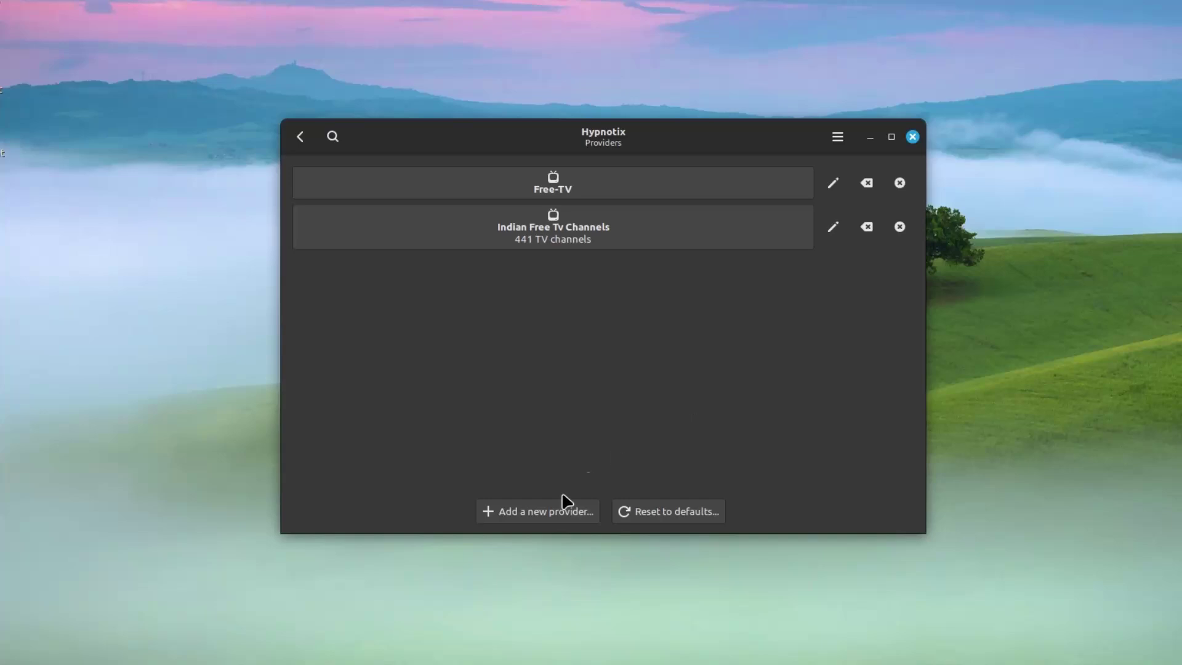
pyautogui.click(546, 516)
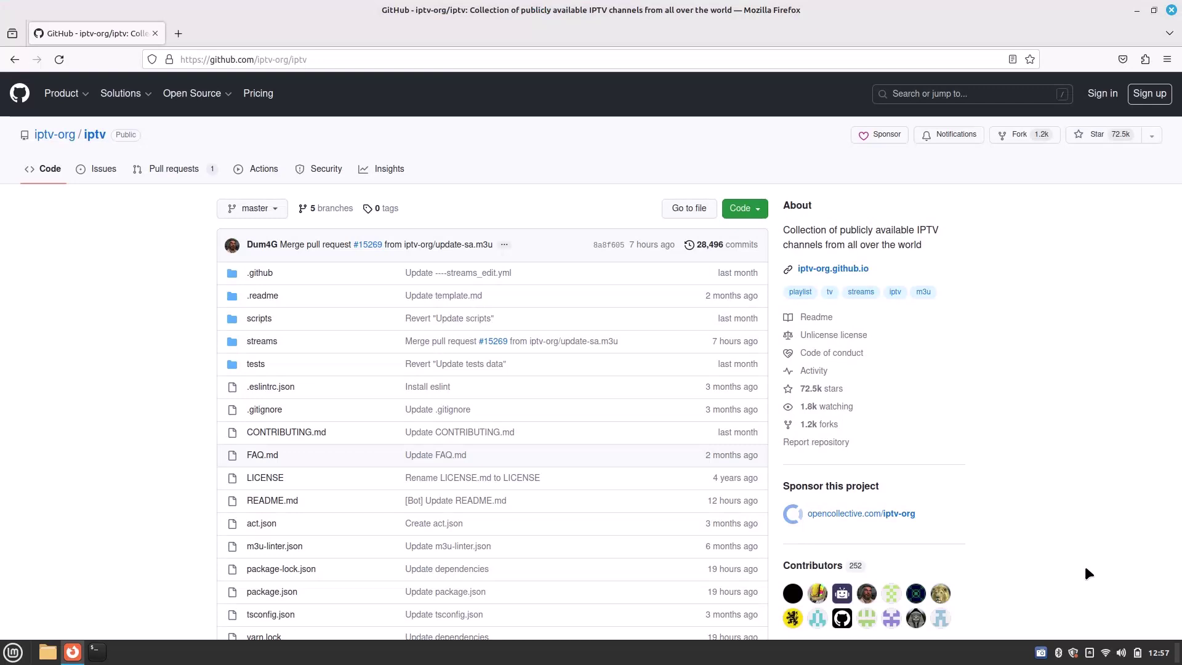
# Scroll down the iptv-org/iptv README to its Playlists section
pyautogui.scroll(-10, 1085, 570)
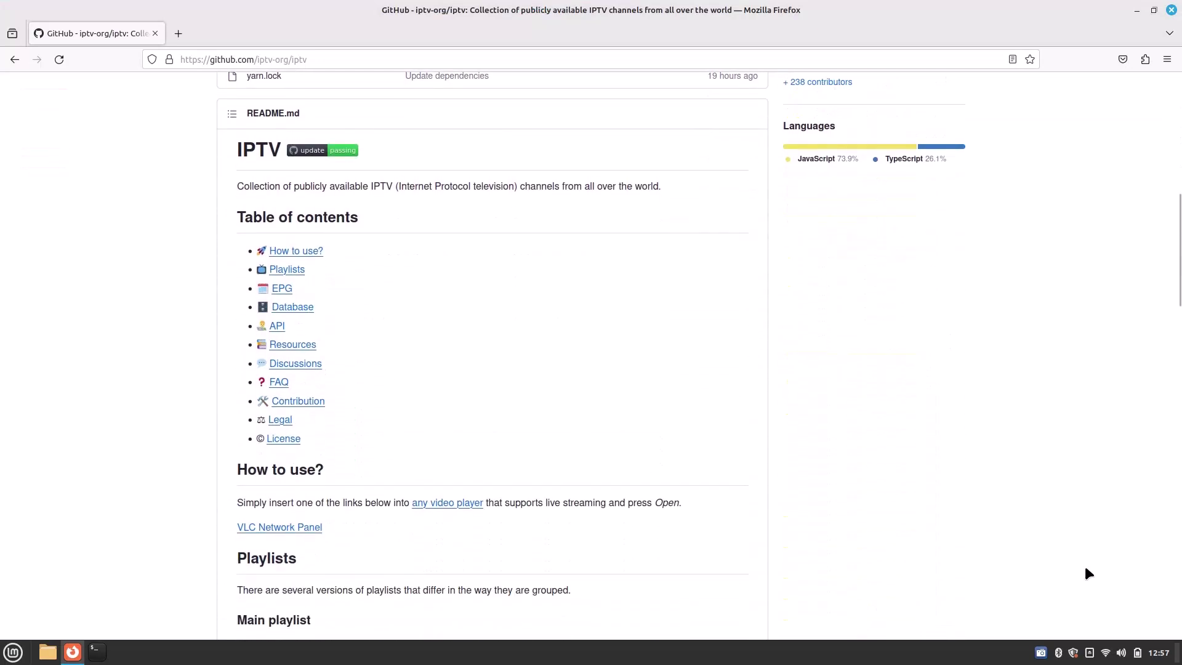
pyautogui.scroll(-8, 1085, 569)
pyautogui.scroll(-4, 1086, 570)
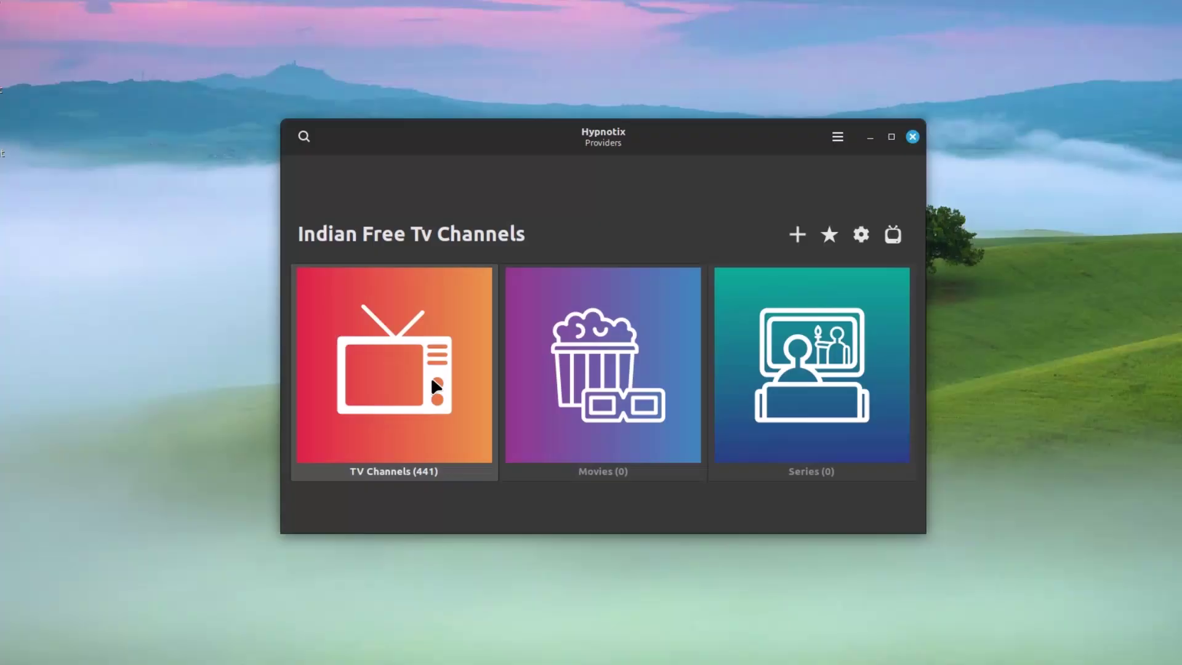
# Play the Aaj Tak channel from the News category of TV Channels
pyautogui.click(430, 375)
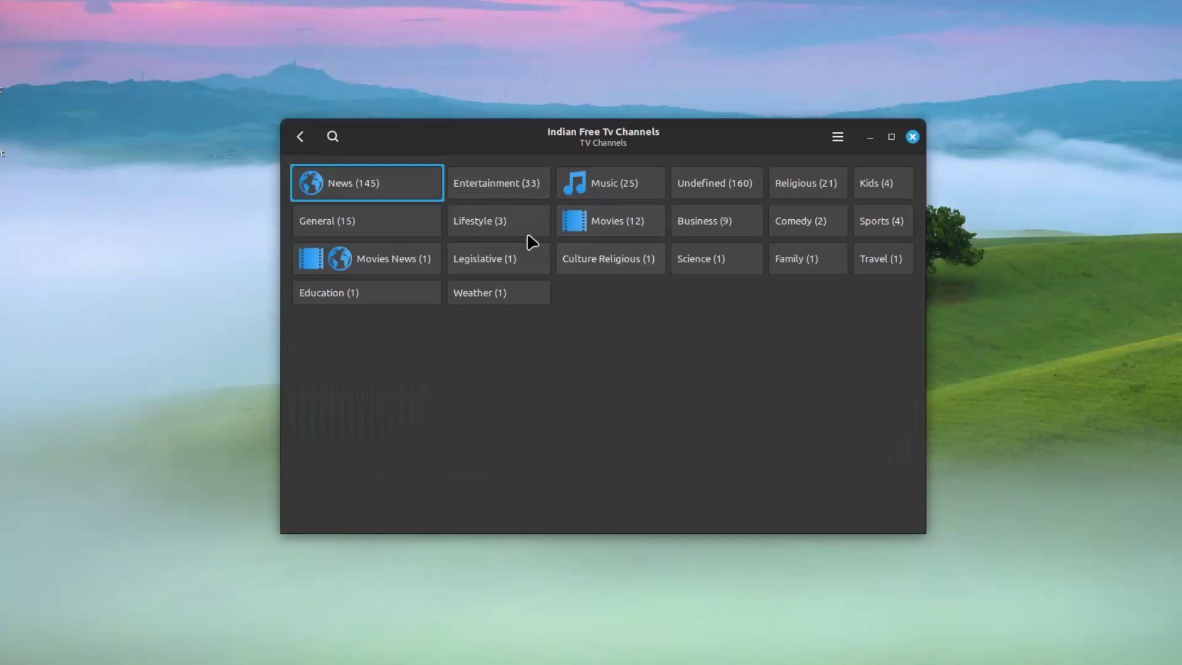
pyautogui.click(423, 193)
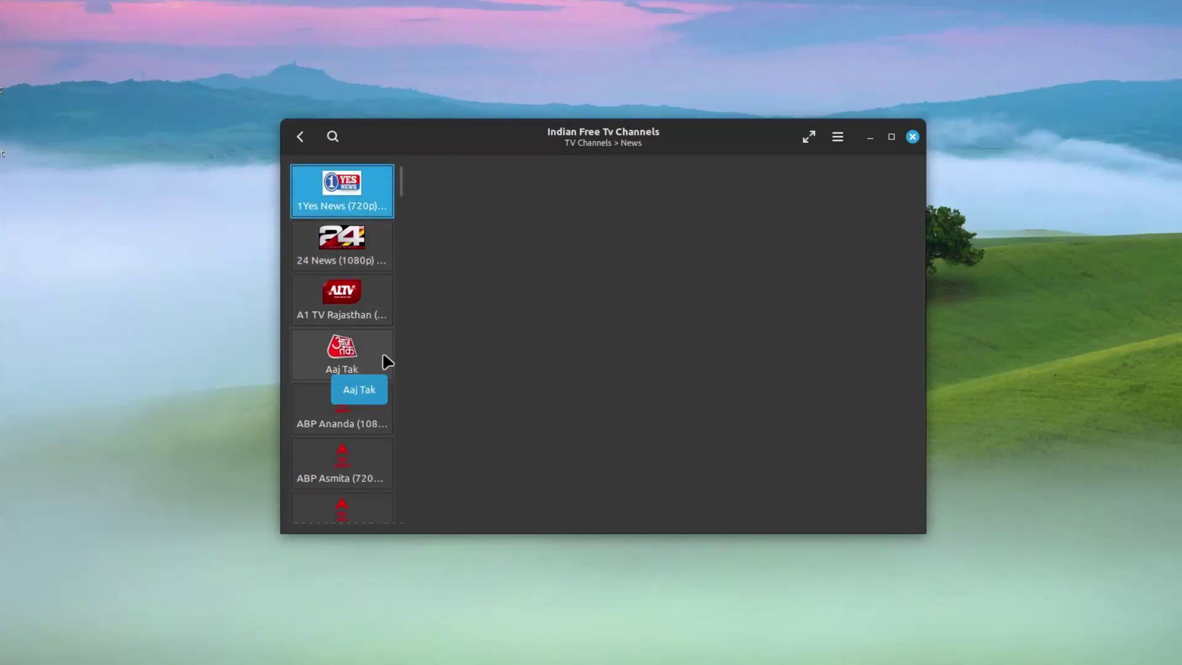
pyautogui.click(346, 363)
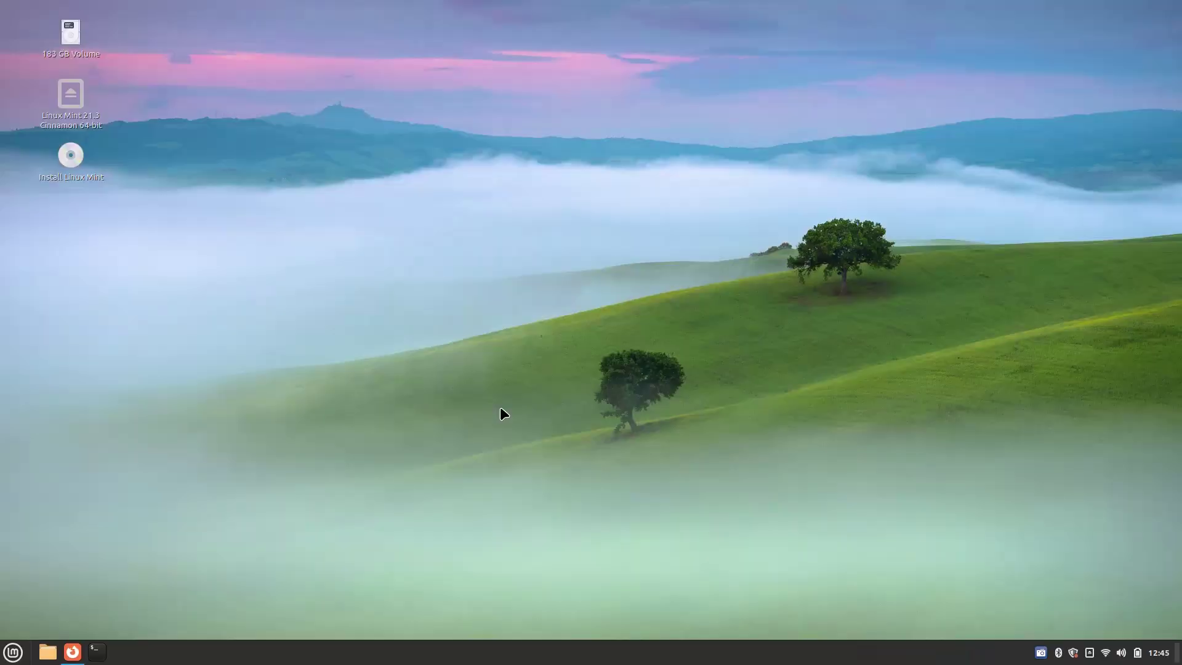
pyautogui.click(13, 652)
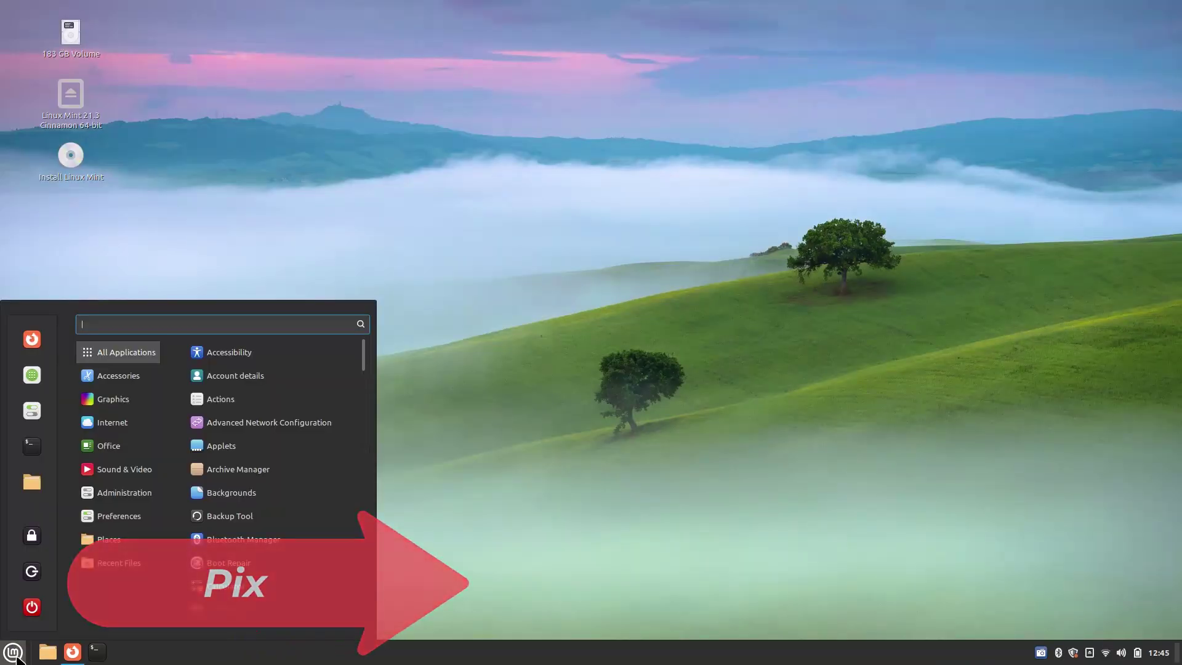
pyautogui.write('pix')
pyautogui.press('Return')
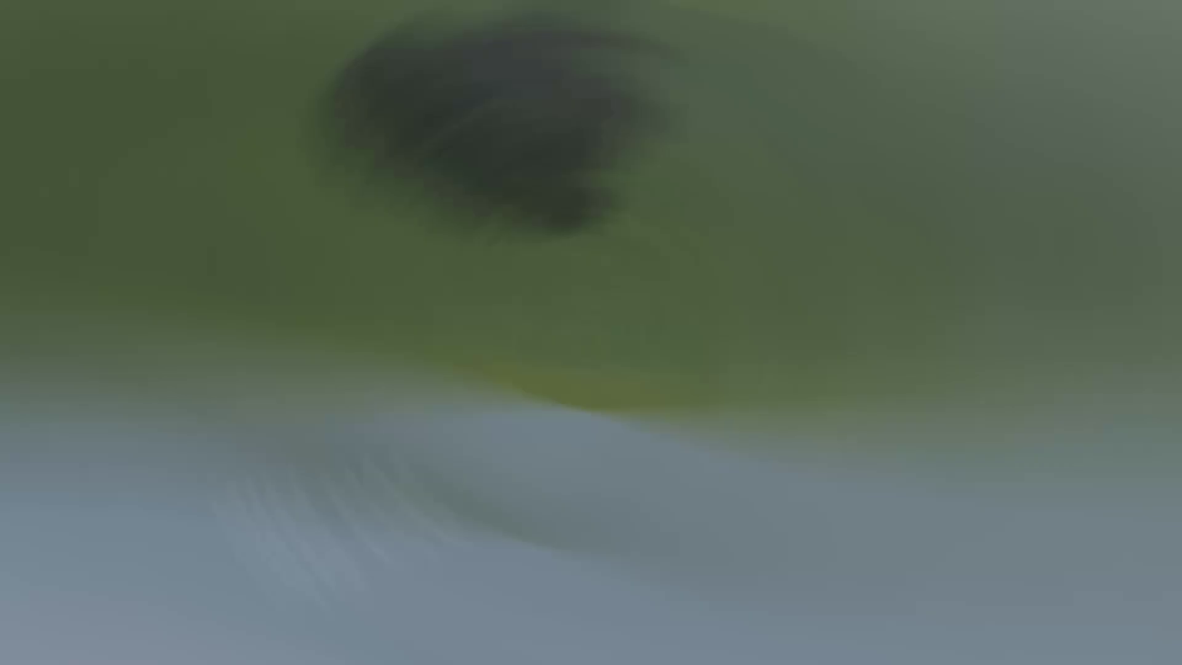
pyautogui.click(999, 51)
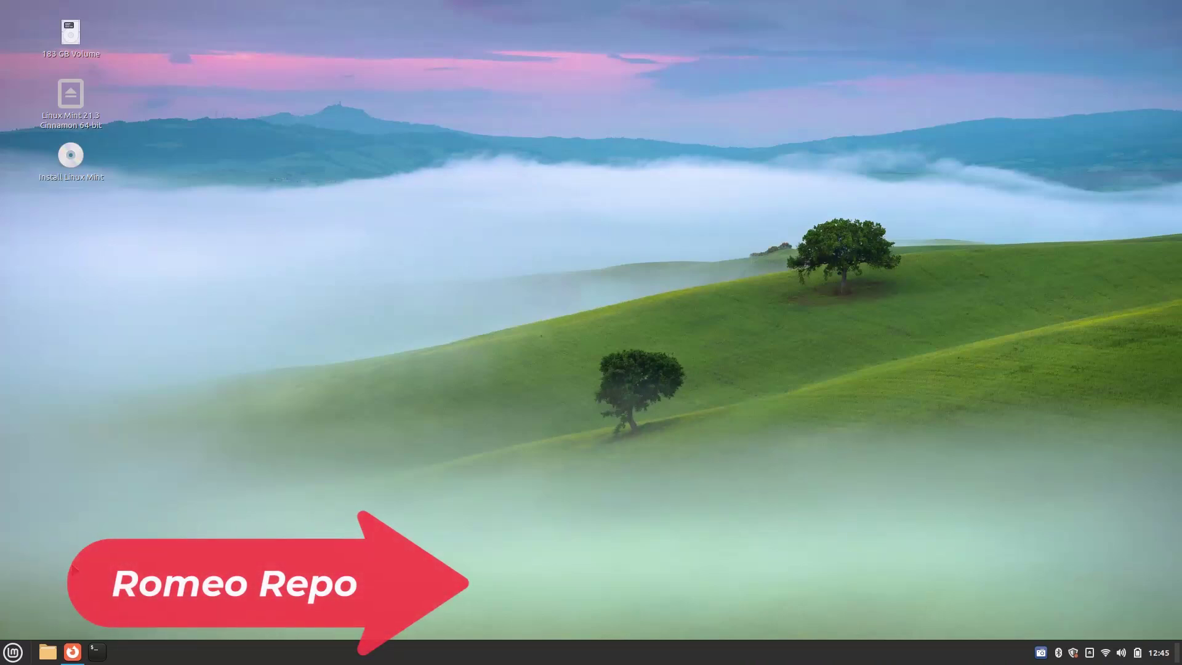
# Find Software Sources via a Menu search for 'soul' and toggle on Unstable packages (romeo)
pyautogui.click(11, 653)
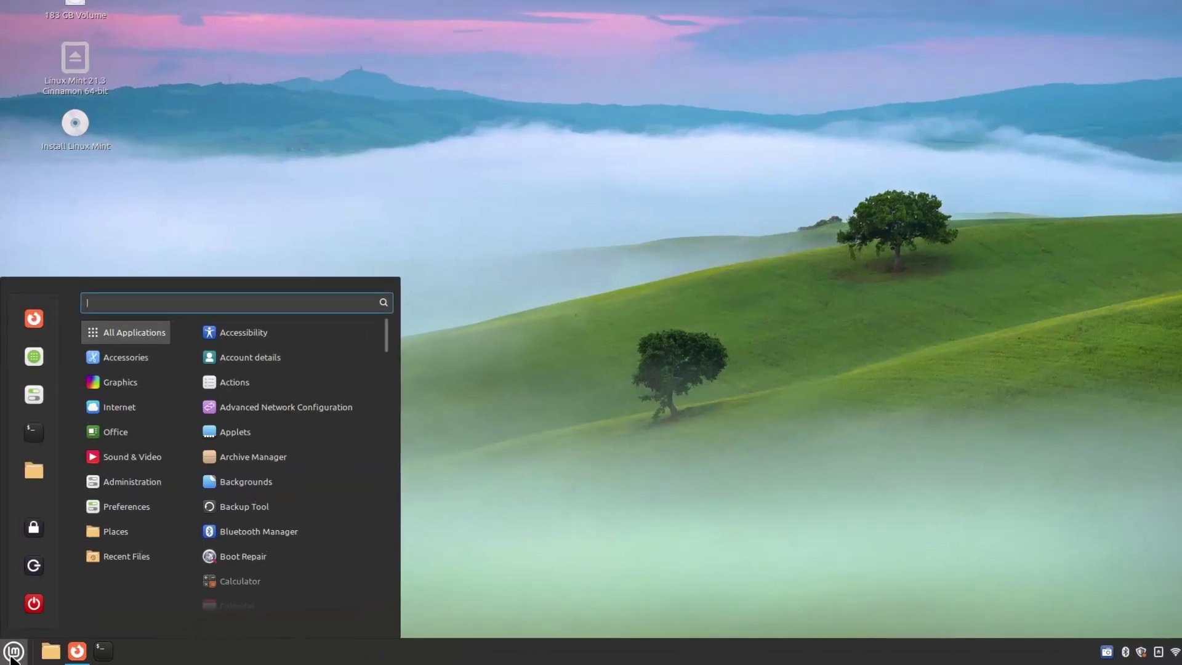
pyautogui.write('soul')
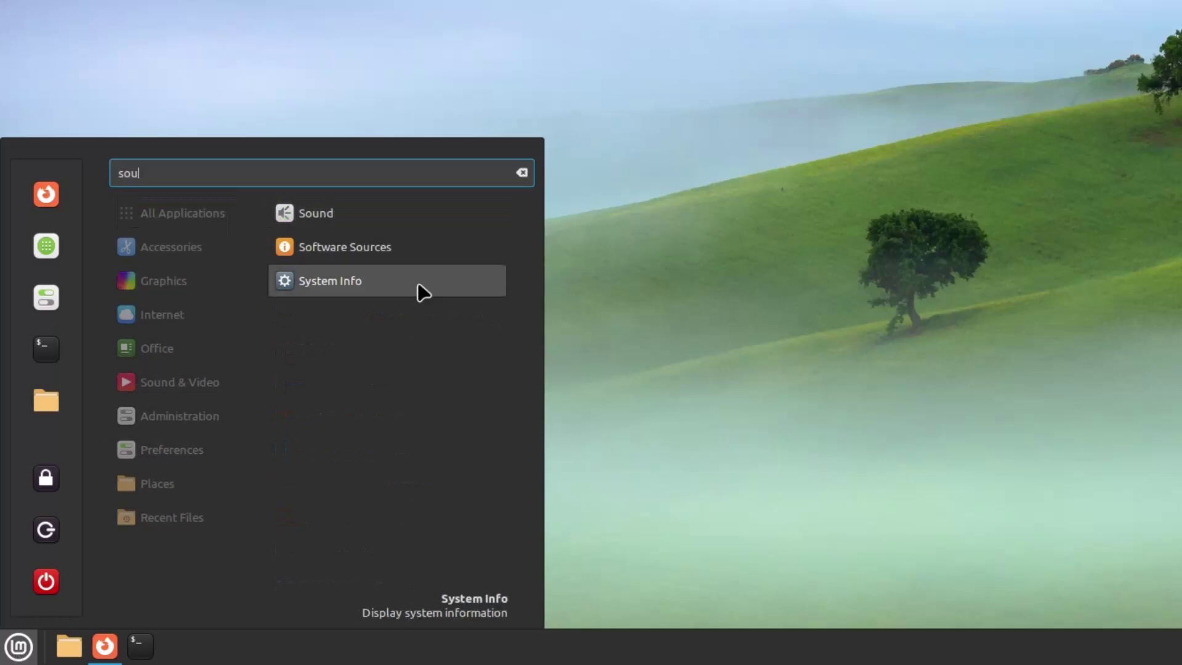
pyautogui.click(382, 258)
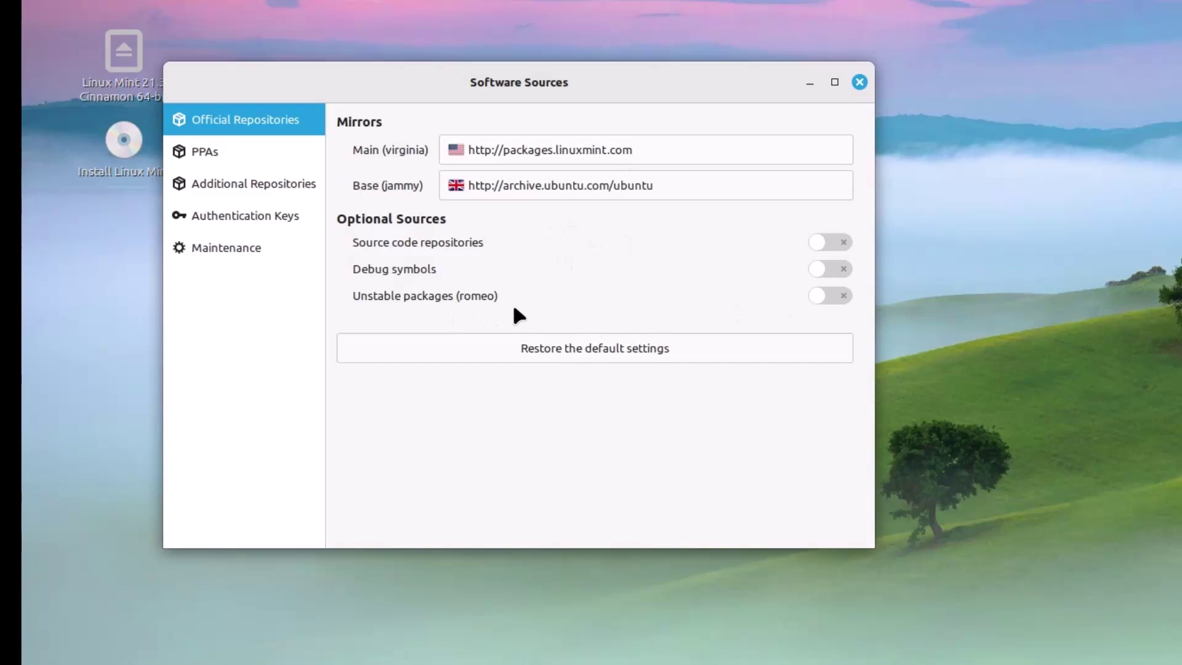
pyautogui.click(825, 295)
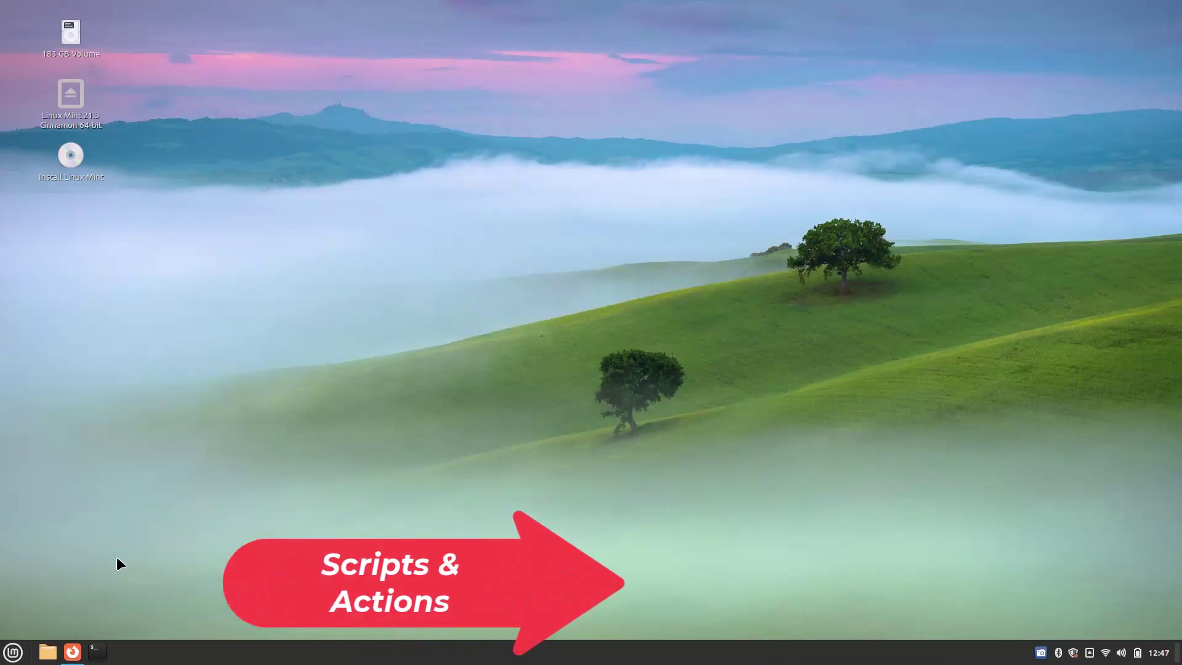
# Go to the ISO folder on the 183 GB Volume and right-click linuxmint-21.3-cinnamon-64bit-beta.iso
pyautogui.click(47, 651)
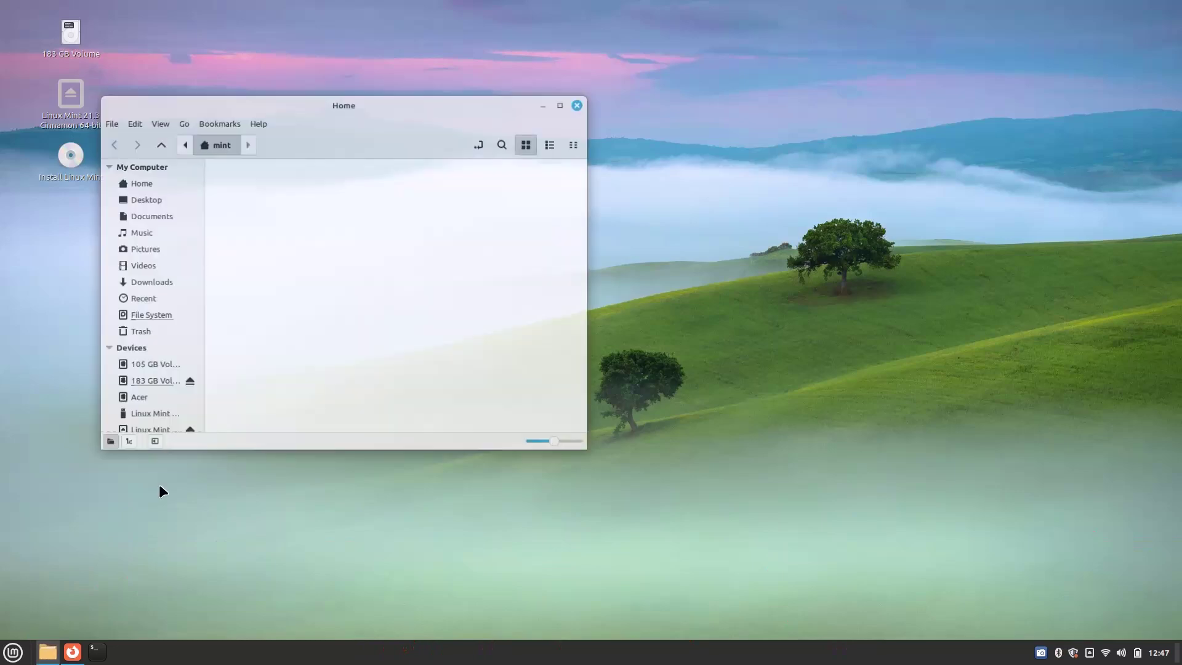
pyautogui.click(149, 382)
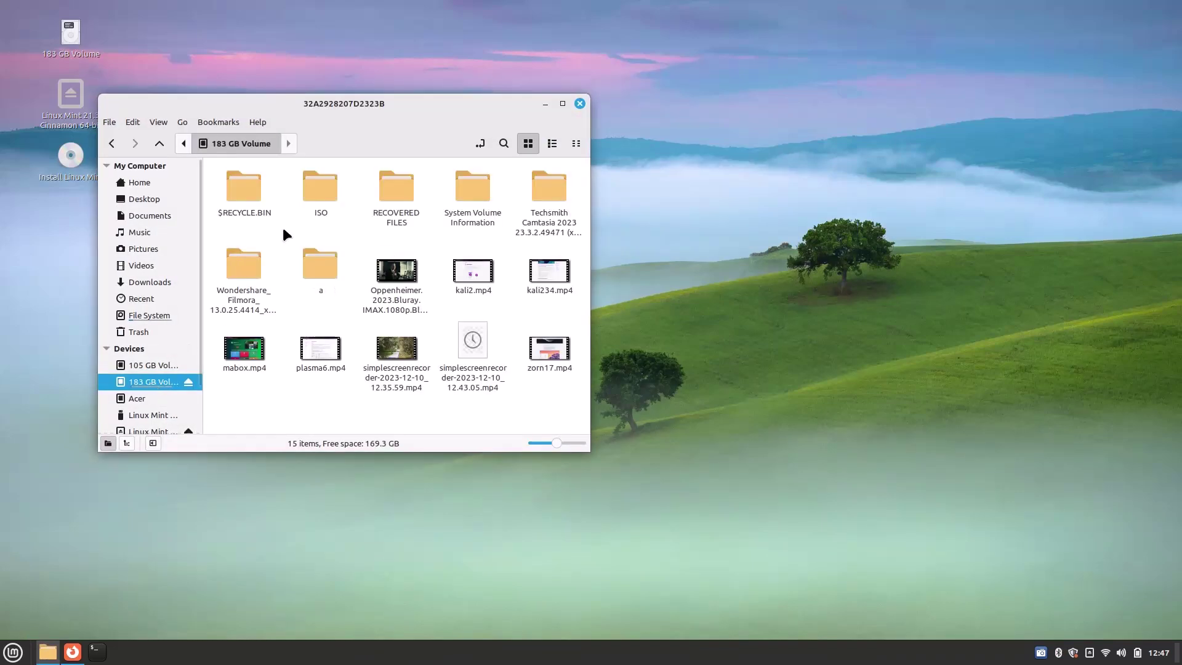
pyautogui.doubleClick(318, 188)
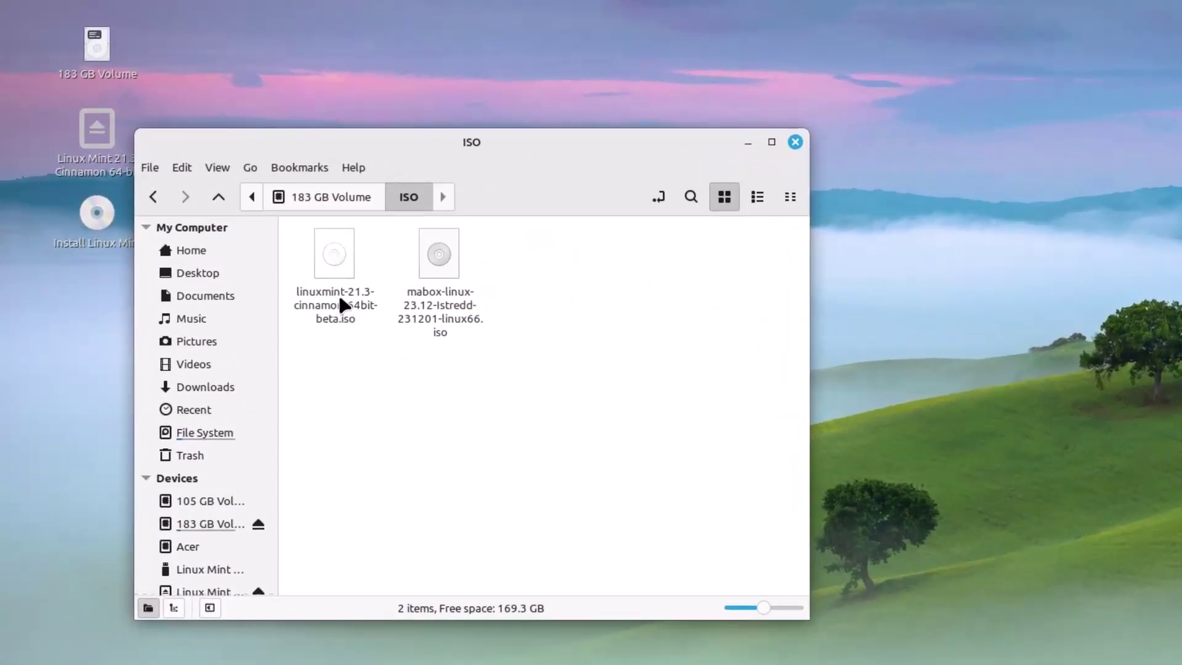
pyautogui.rightClick(339, 299)
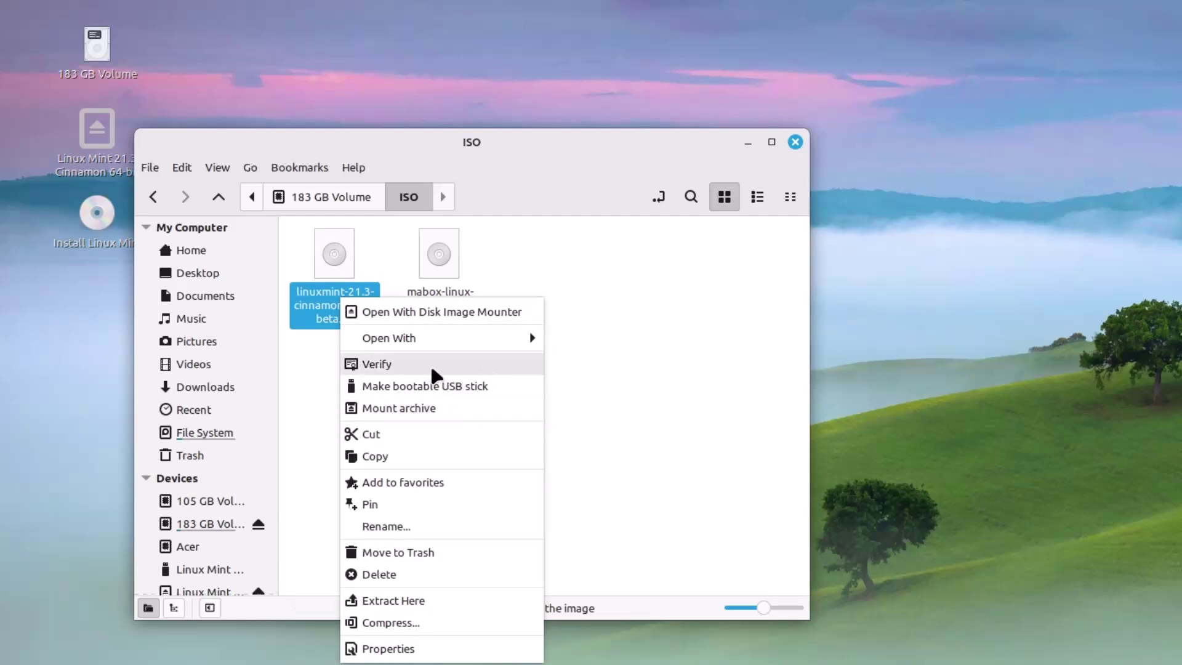
# Verify the Linux Mint ISO, reviewing its Local files and Checksum options, then close the verifier
pyautogui.click(474, 369)
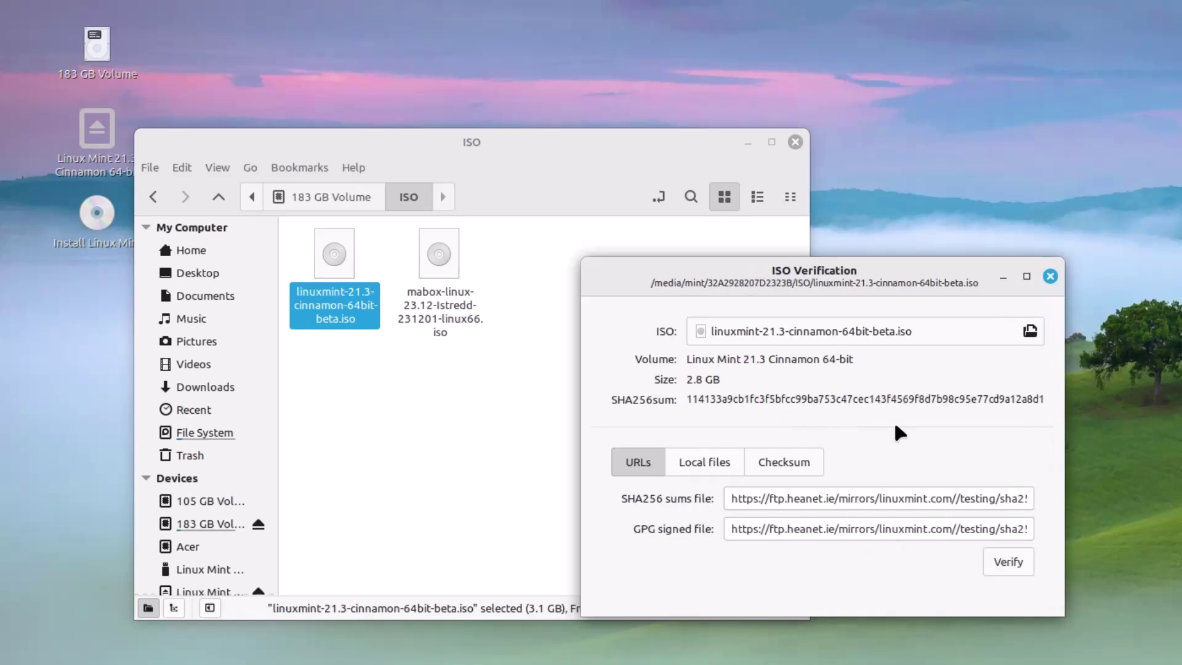
pyautogui.click(704, 468)
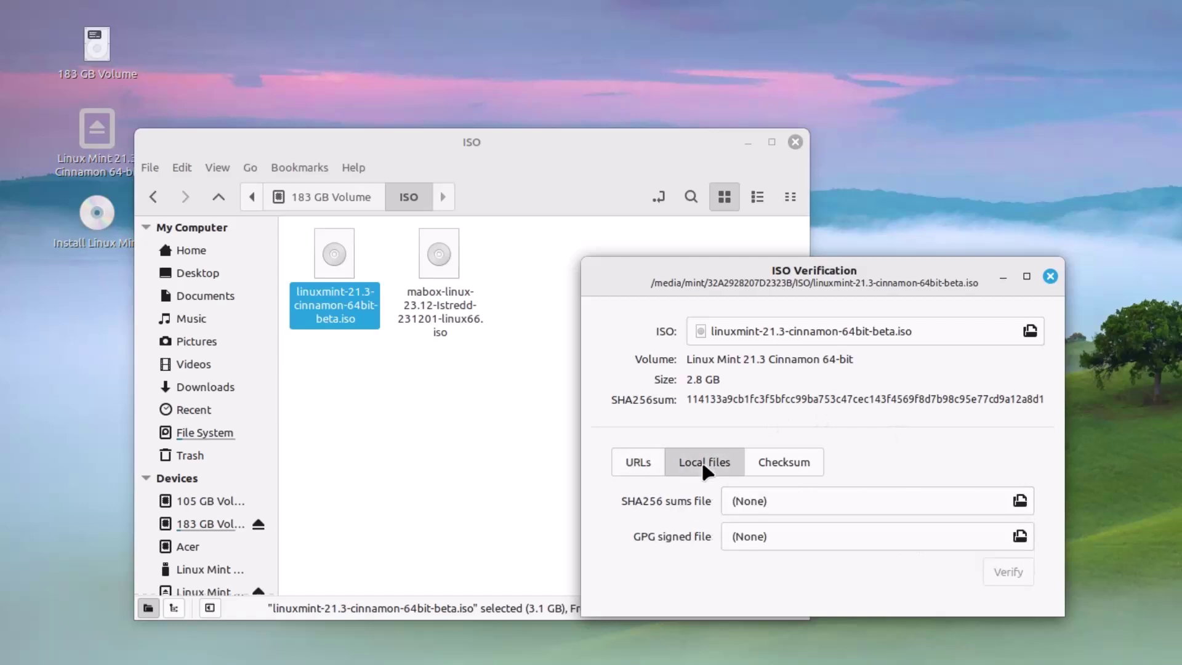
pyautogui.click(775, 471)
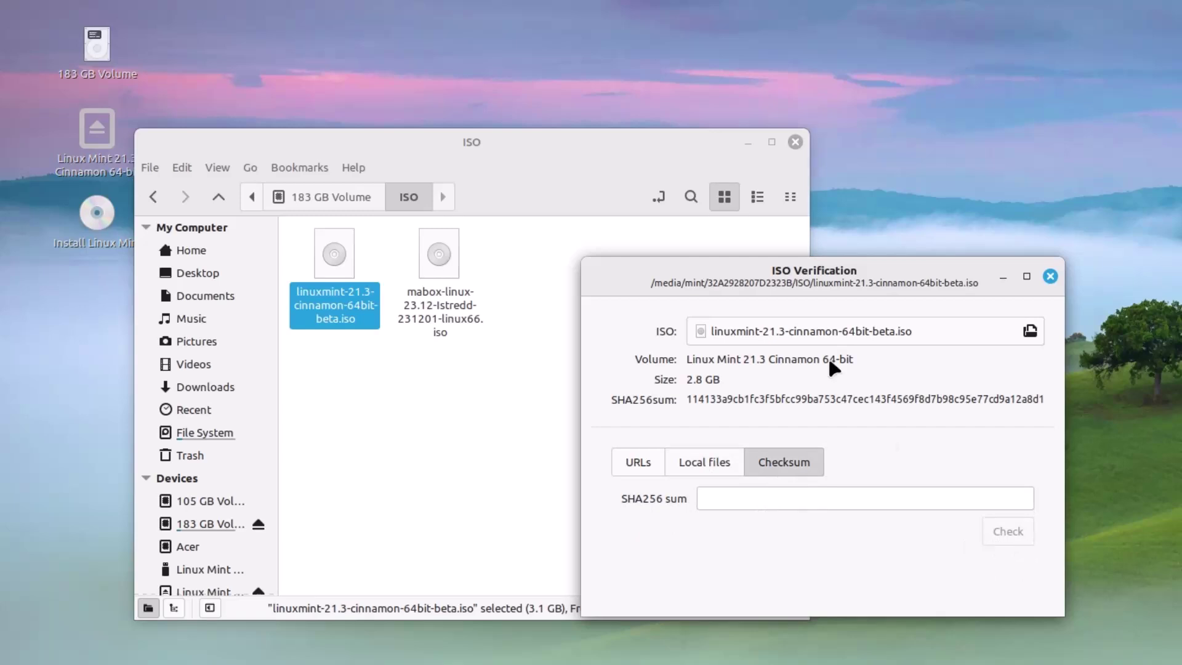
pyautogui.click(1050, 276)
# Make a bootable USB stick from the ISO, targeting hp v165w (/dev/sda) - 8GB
pyautogui.rightClick(370, 317)
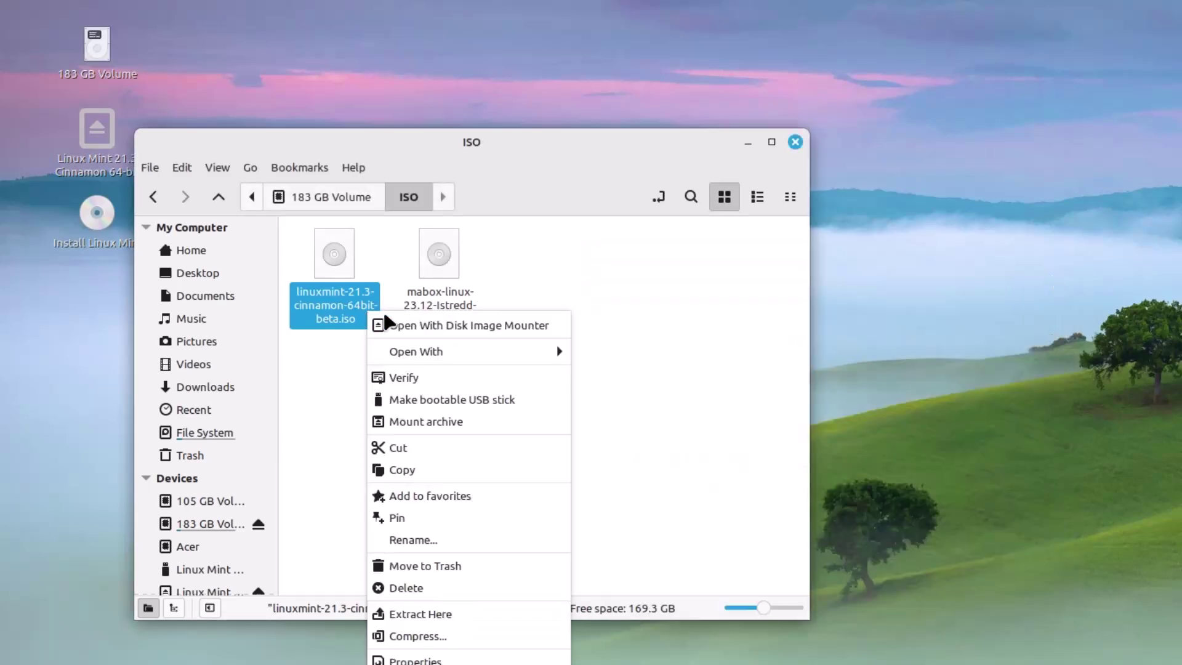
pyautogui.click(520, 400)
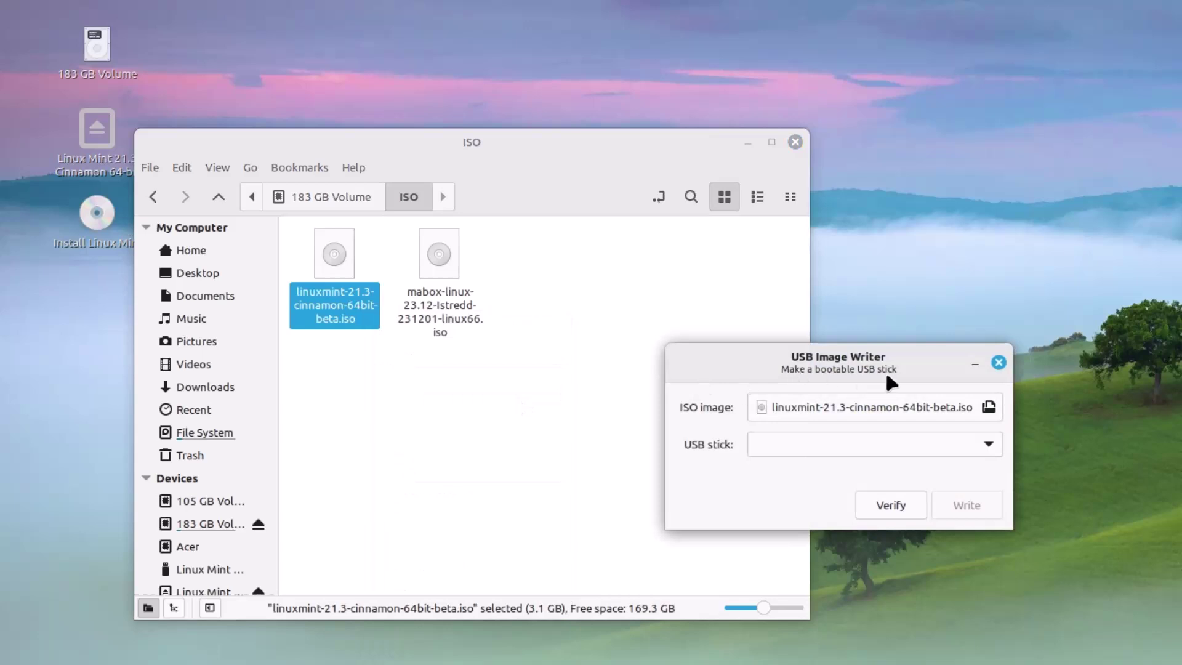
pyautogui.click(834, 443)
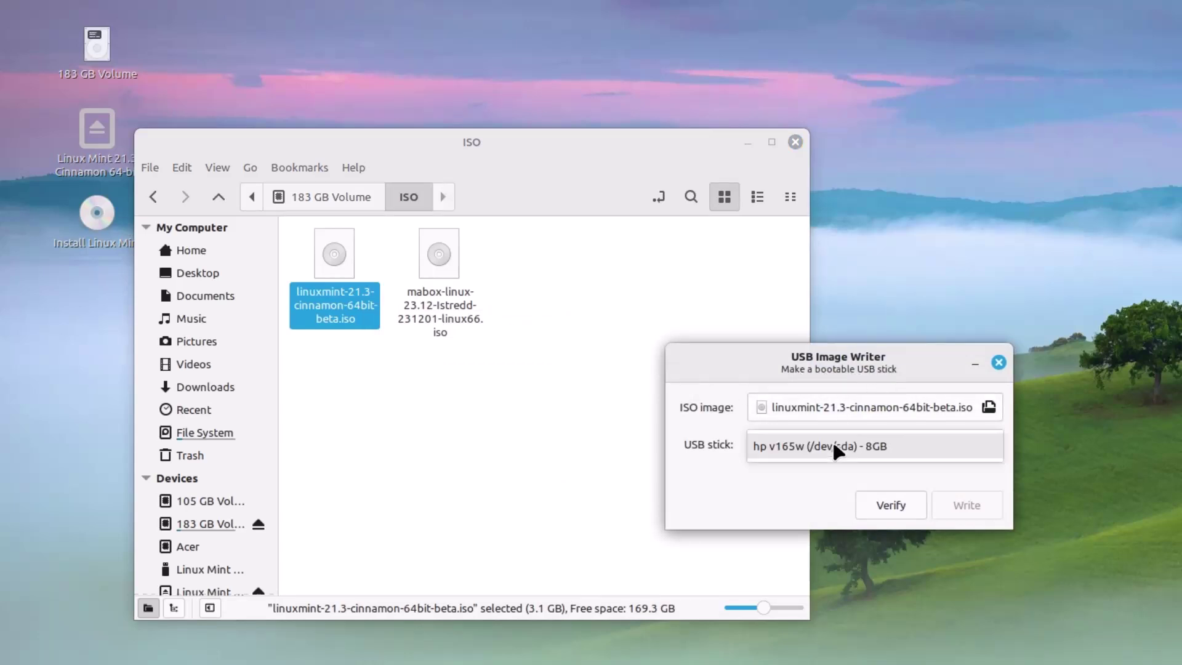
pyautogui.click(799, 444)
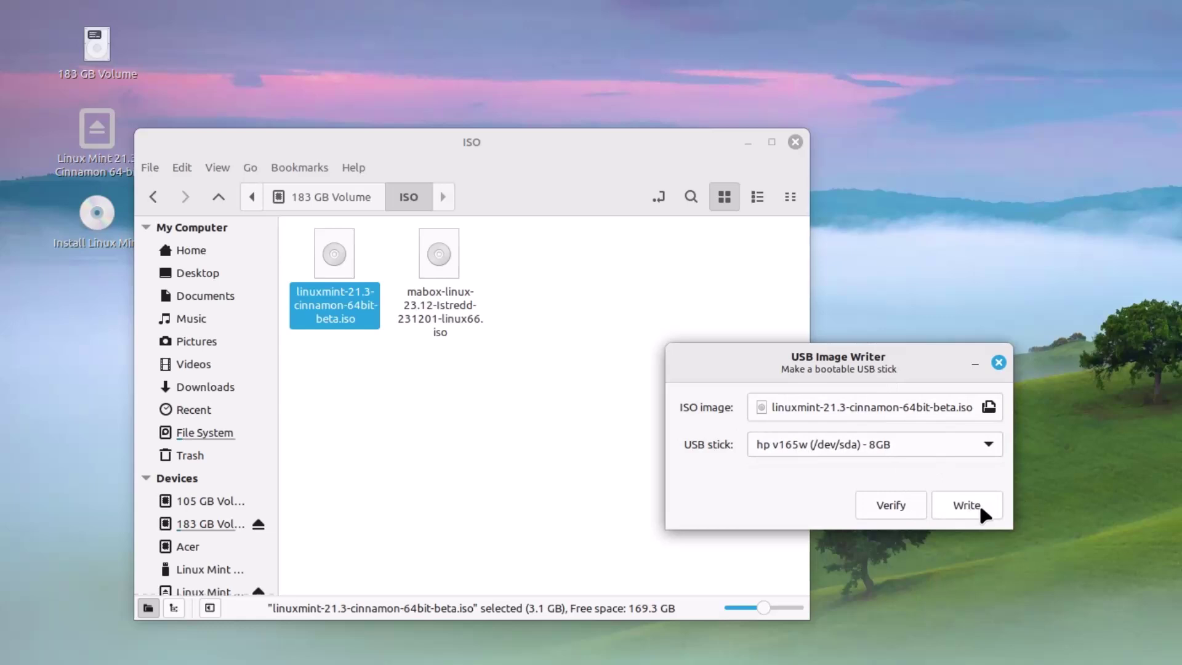
# Close USB Image Writer, check the ISO's Open With apps, then close the ISO folder window
pyautogui.click(1000, 362)
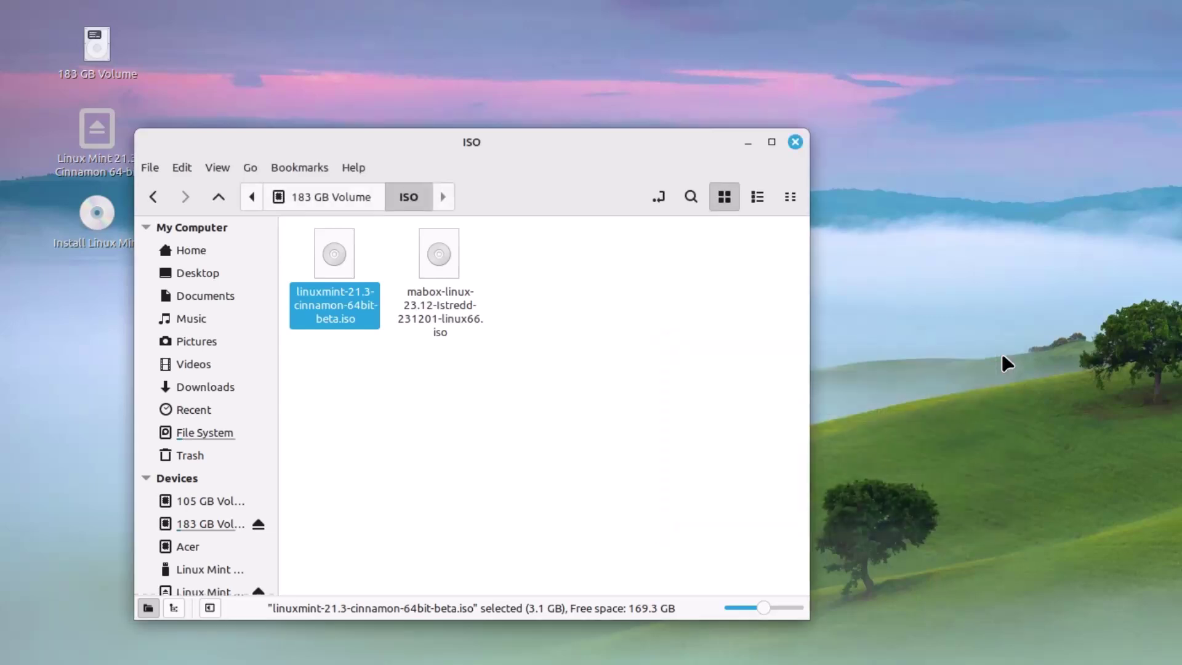
pyautogui.rightClick(345, 321)
pyautogui.moveTo(540, 357)
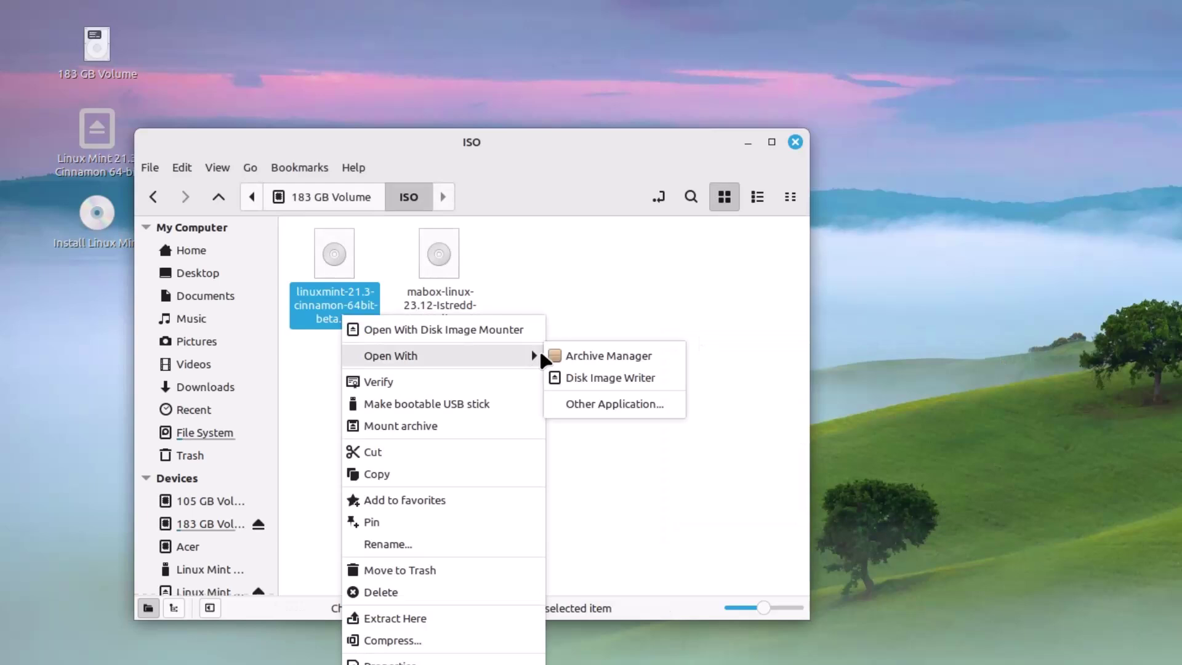
pyautogui.click(623, 503)
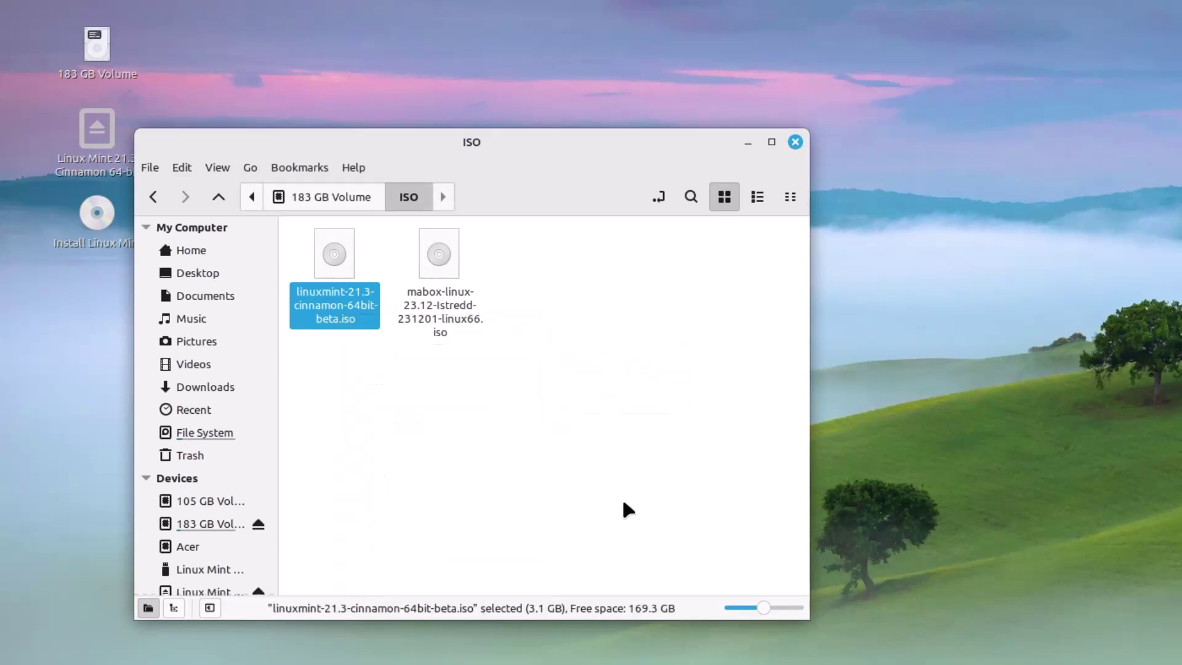
pyautogui.click(795, 141)
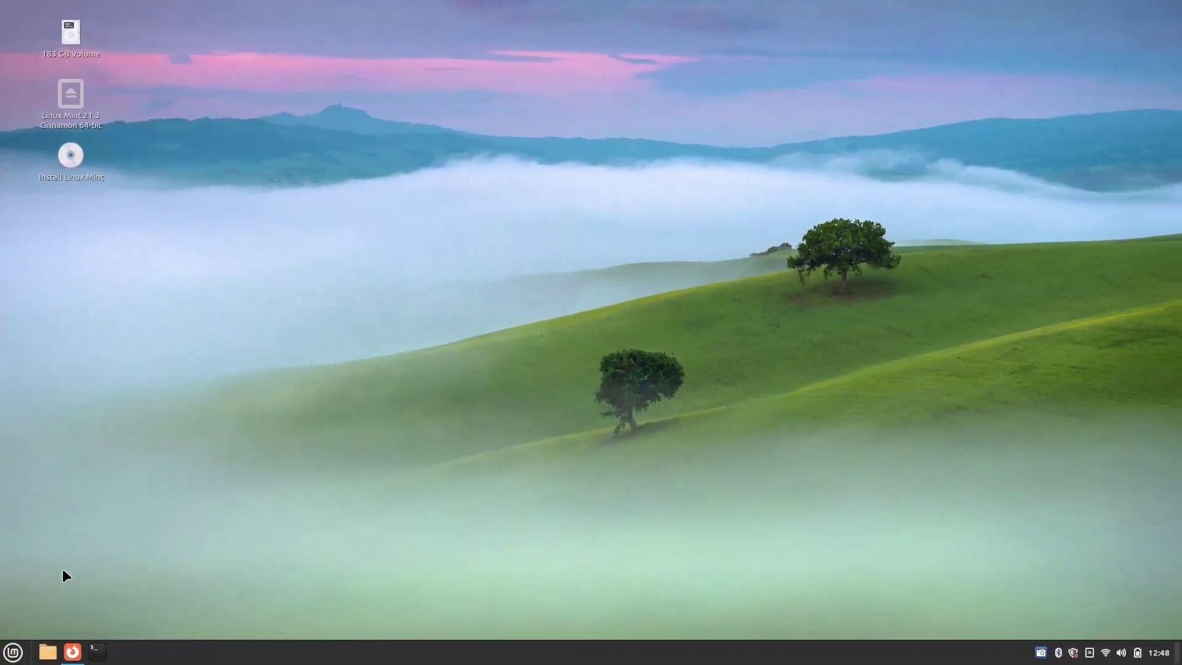
# Launch the Actions manager through a Menu search for 'adt'
pyautogui.click(13, 651)
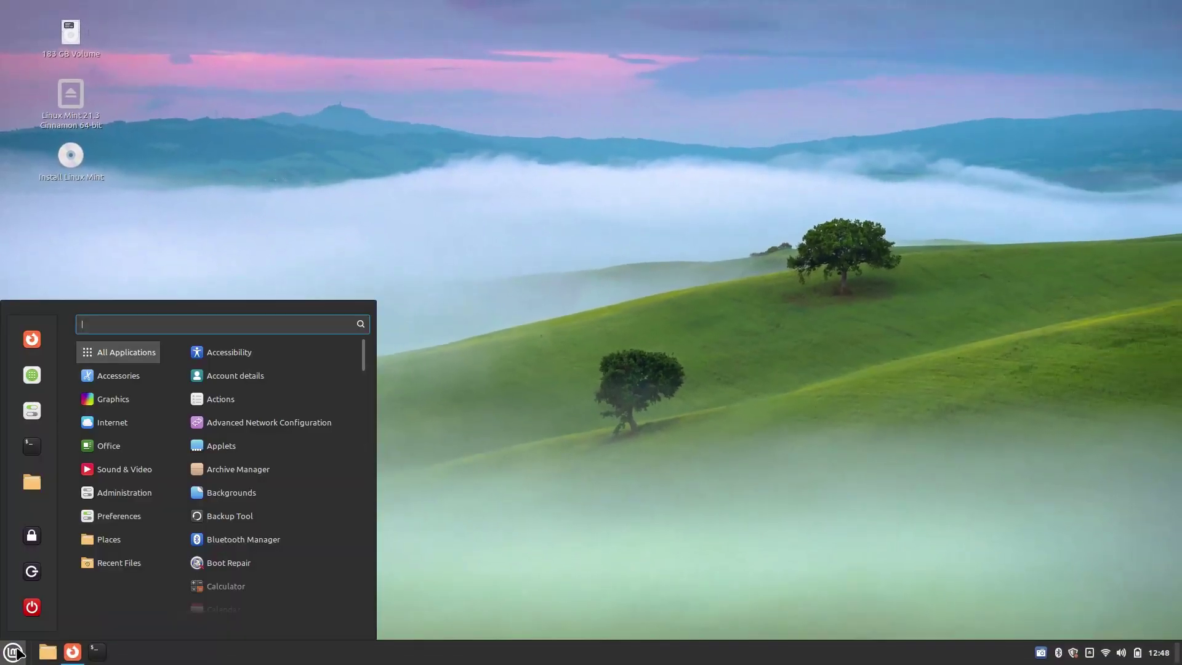
pyautogui.write('ad')
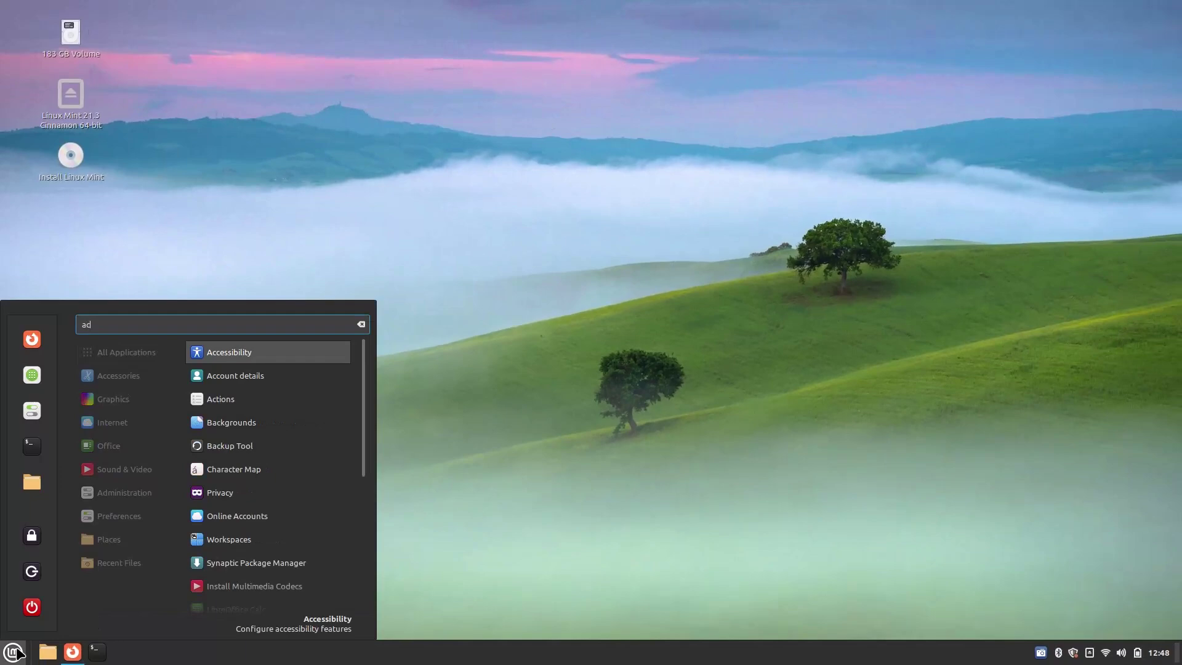
pyautogui.write('t')
pyautogui.press('Return')
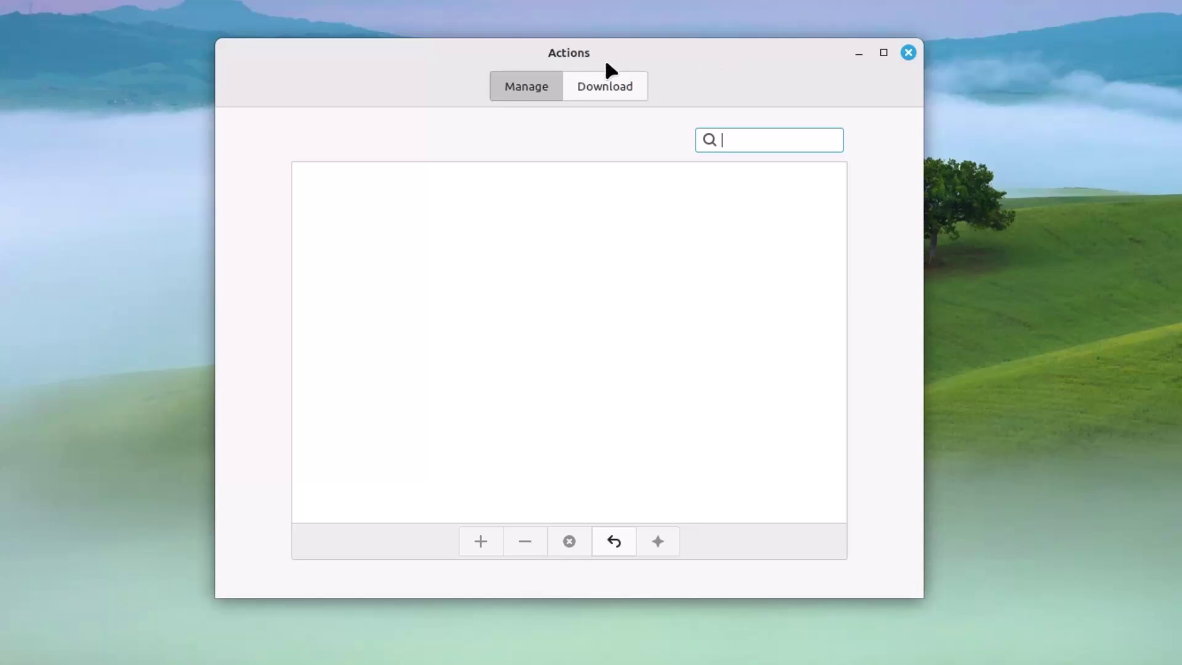
# Browse the downloadable actions, such as System Settings and Send to Printer, sorted by popularity
pyautogui.click(597, 91)
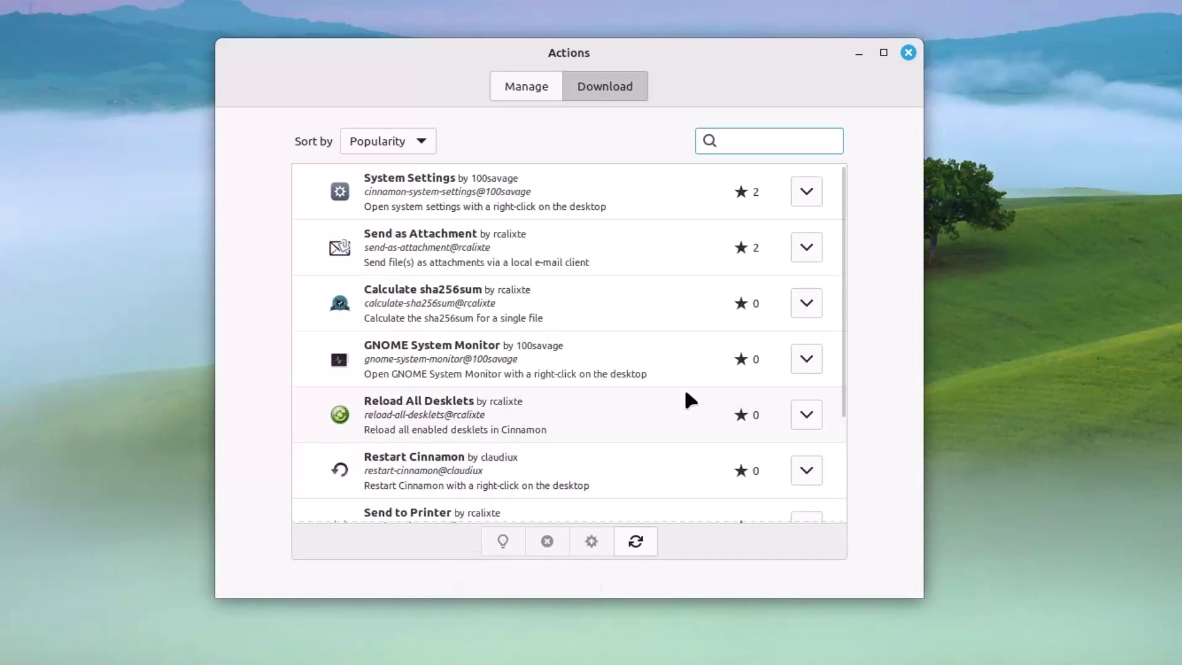
pyautogui.scroll(-3, 685, 392)
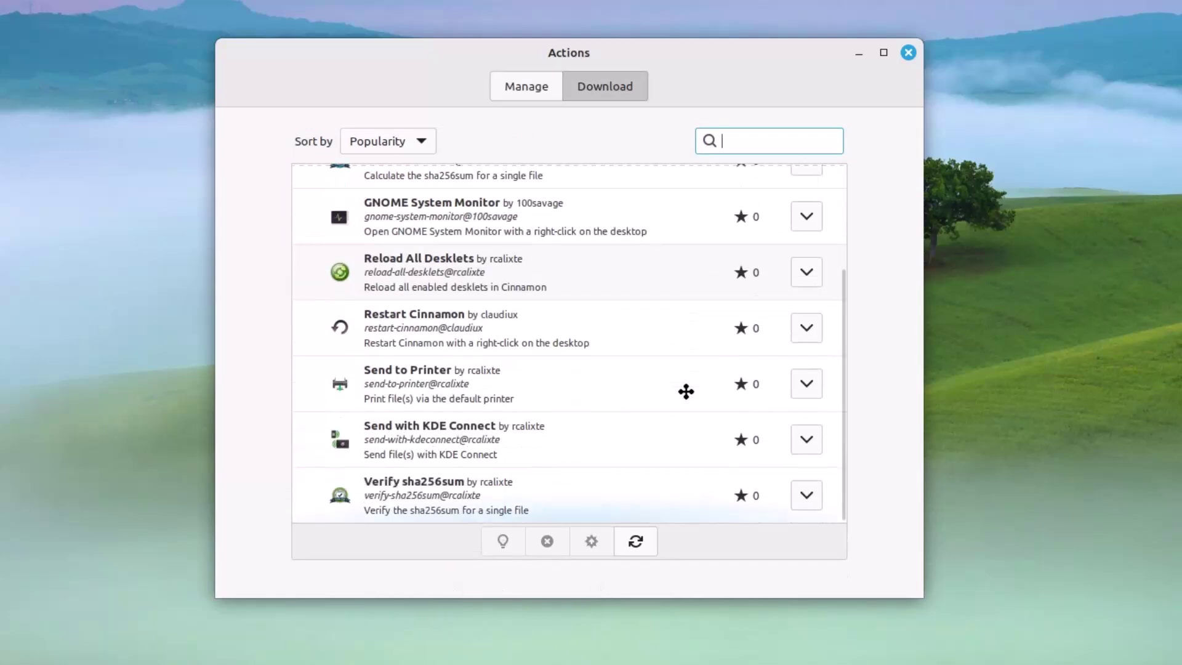
pyautogui.scroll(3, 686, 392)
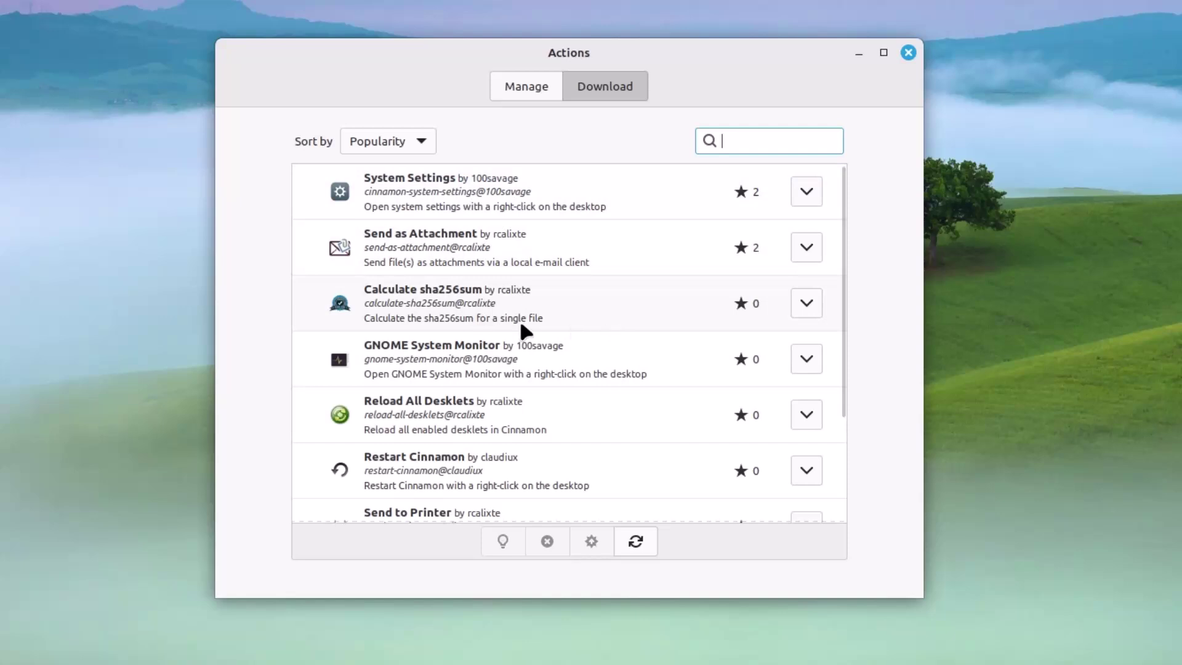
pyautogui.scroll(-3, 566, 399)
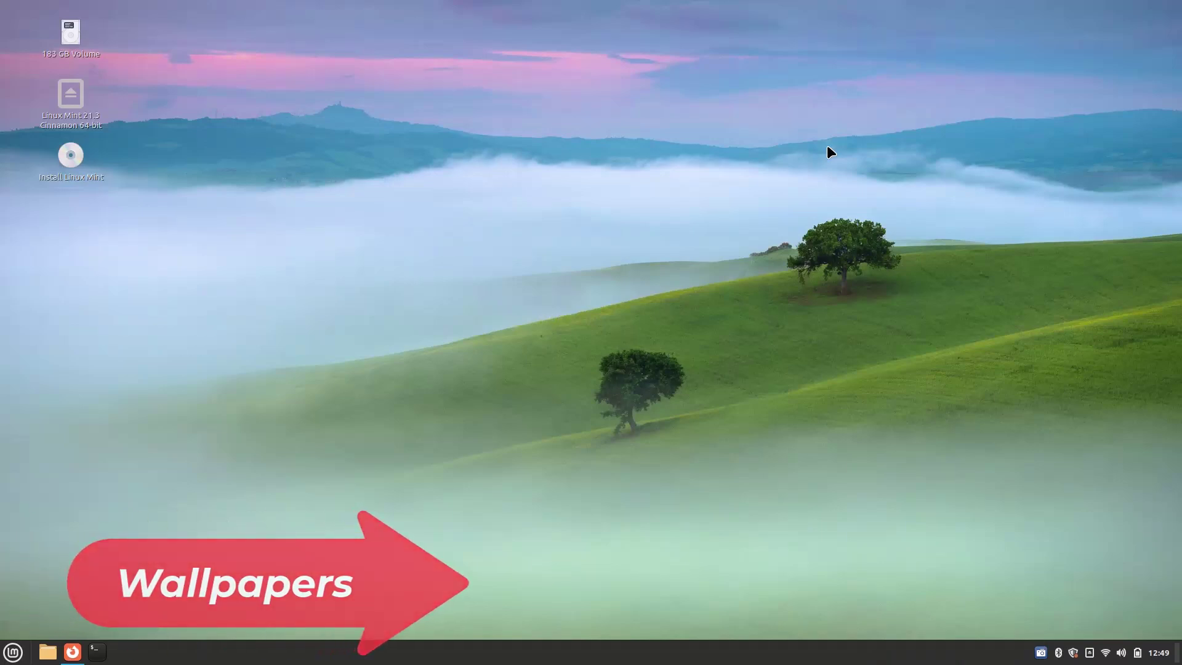
# Open desktop Backgrounds, step through Linux Mint, Vanessa, Vera and Victoria to Virginia, and maximize
pyautogui.rightClick(493, 203)
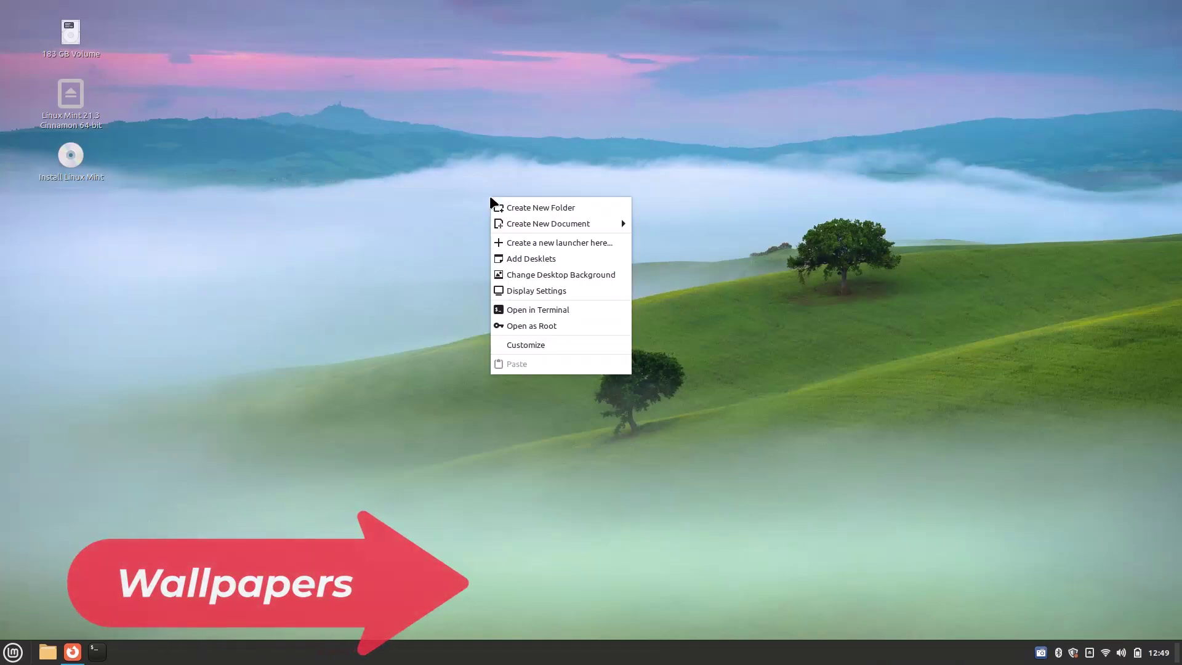
pyautogui.click(597, 276)
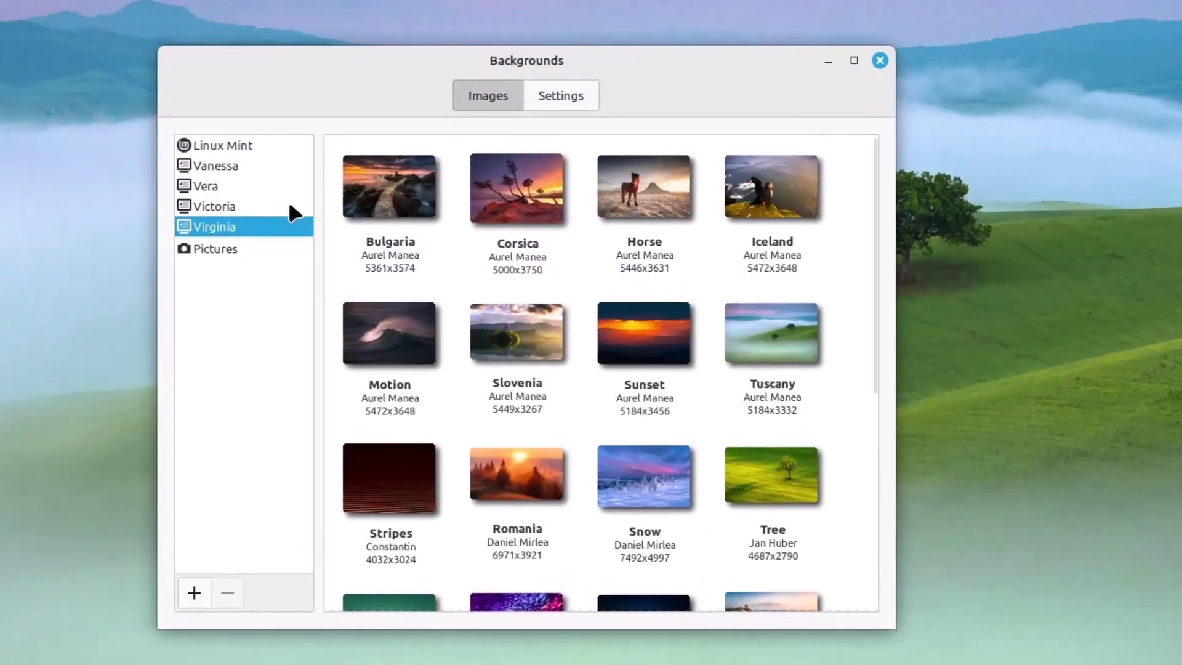
pyautogui.click(224, 142)
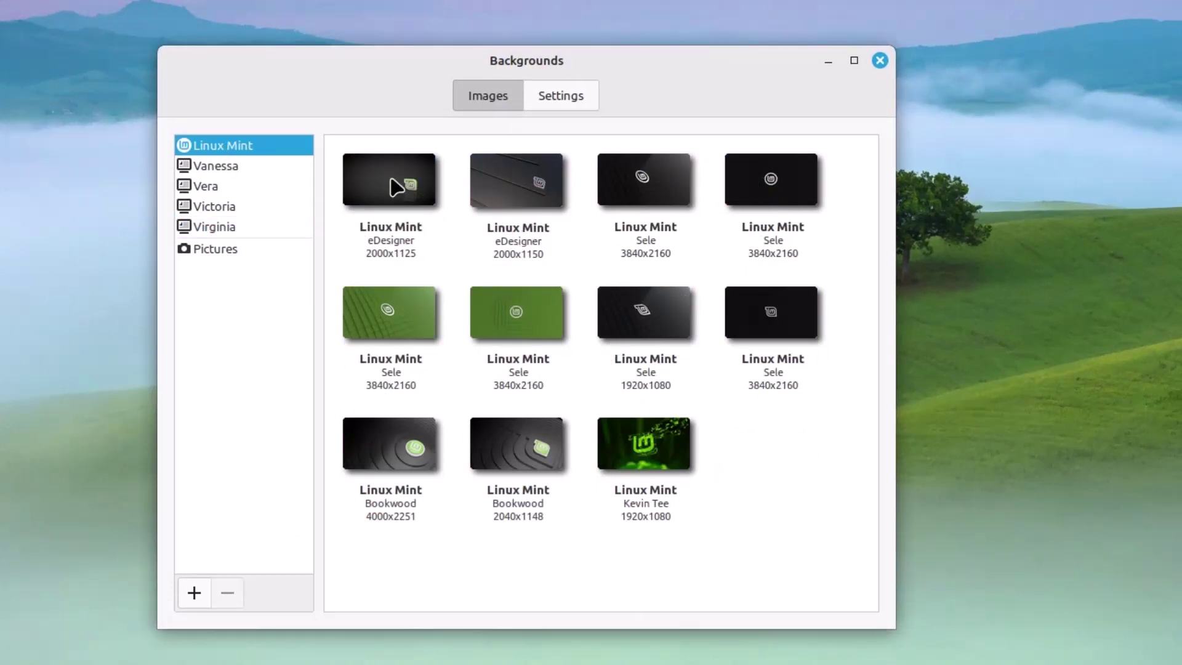
pyautogui.click(208, 166)
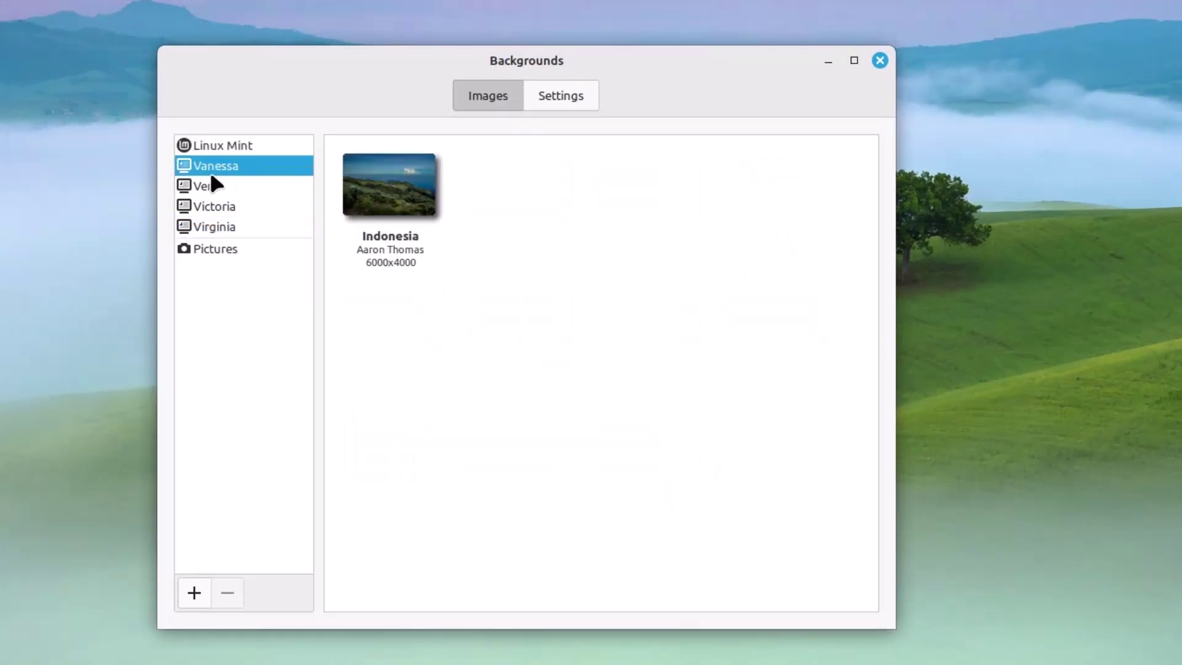
pyautogui.click(231, 188)
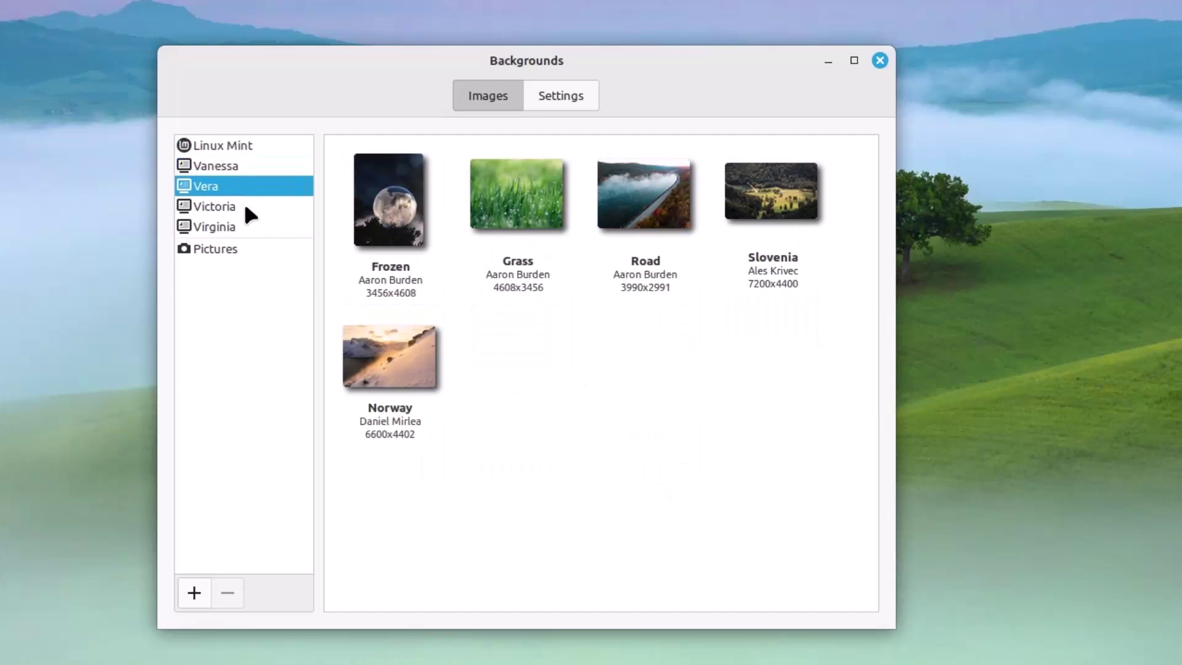
pyautogui.click(245, 207)
pyautogui.click(245, 228)
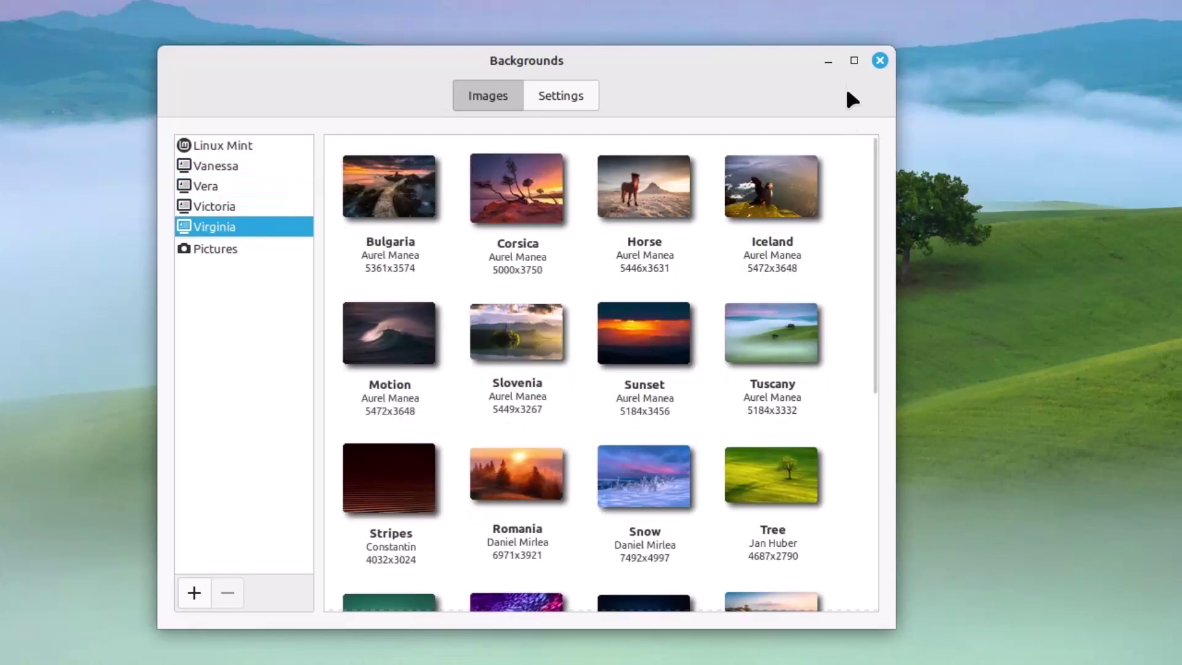
pyautogui.click(853, 60)
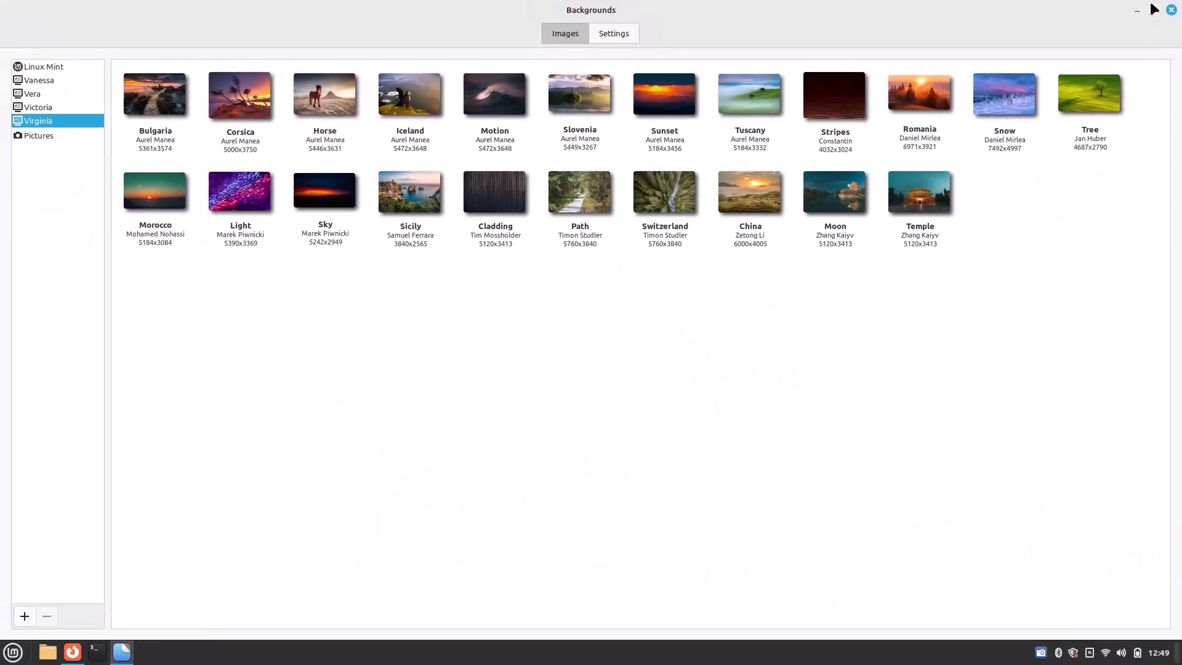
# Restore the Backgrounds window, move it aside, and apply the Bulgaria wallpaper
pyautogui.click(1152, 9)
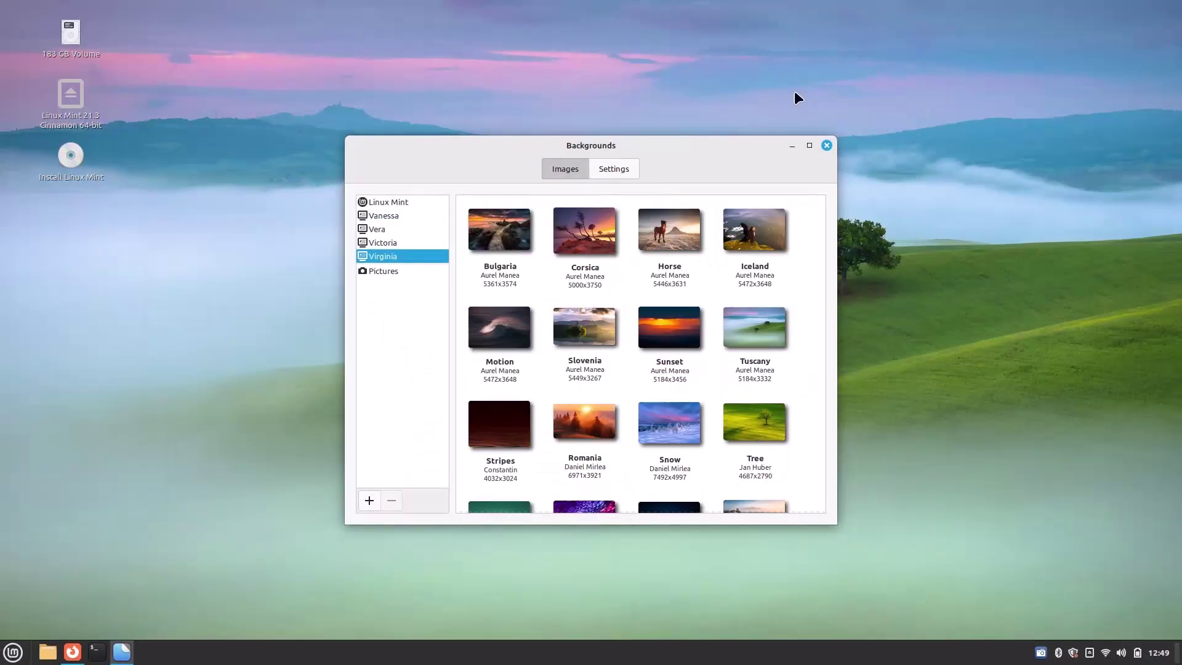
pyautogui.moveTo(693, 146); pyautogui.dragTo(969, 327)
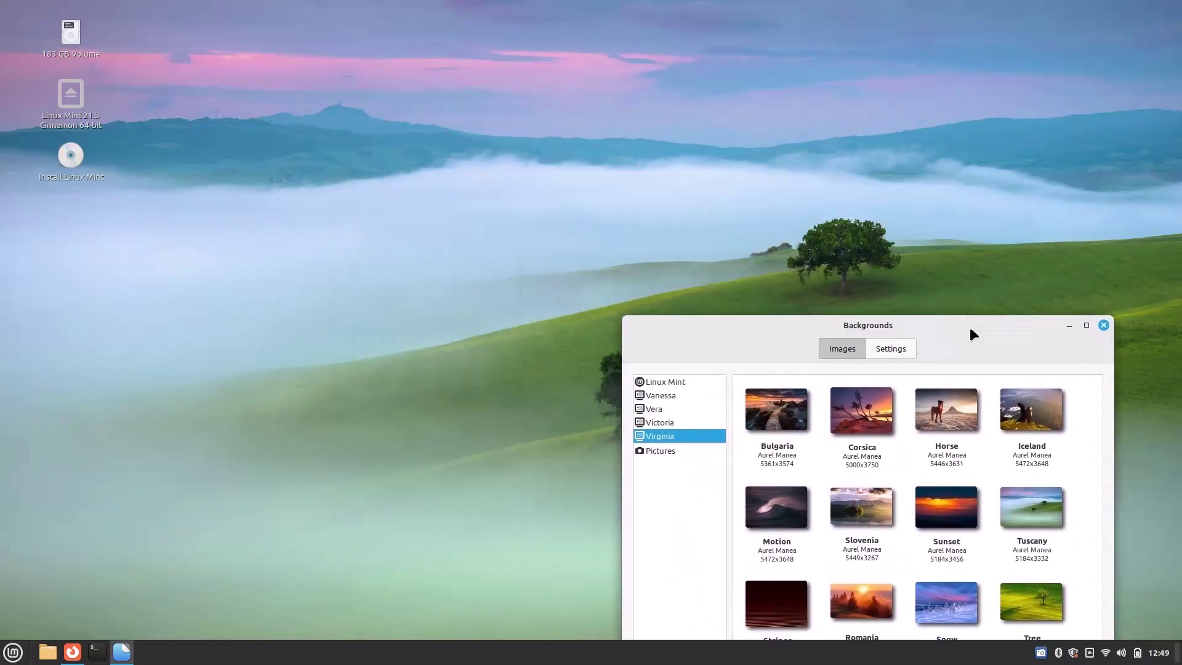
pyautogui.click(795, 417)
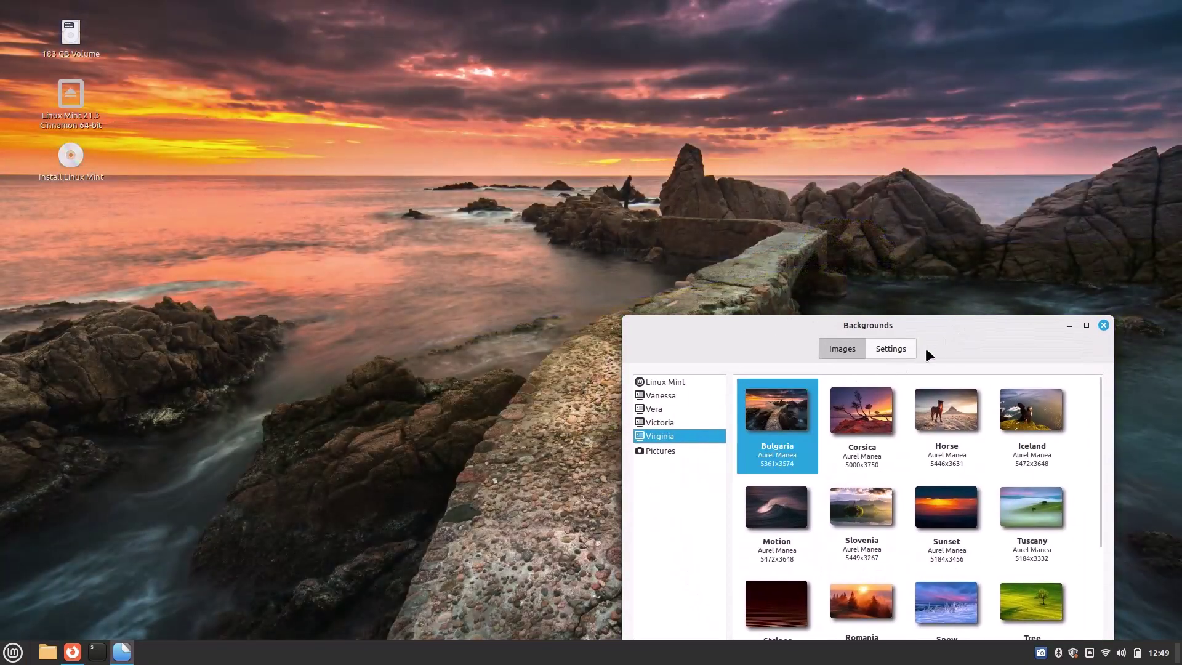
pyautogui.moveTo(965, 331); pyautogui.dragTo(990, 330)
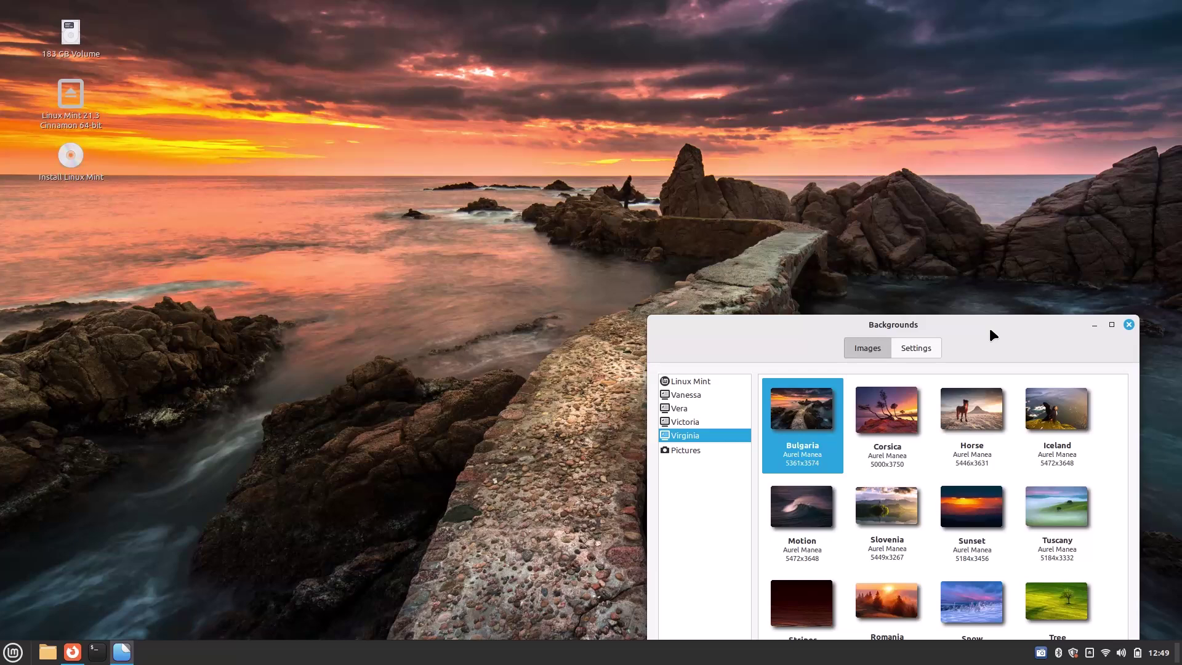
# Preview the Corsica, Horse, Iceland, Motion, Slovenia, Sunset and Tuscany wallpapers as the background
pyautogui.click(905, 411)
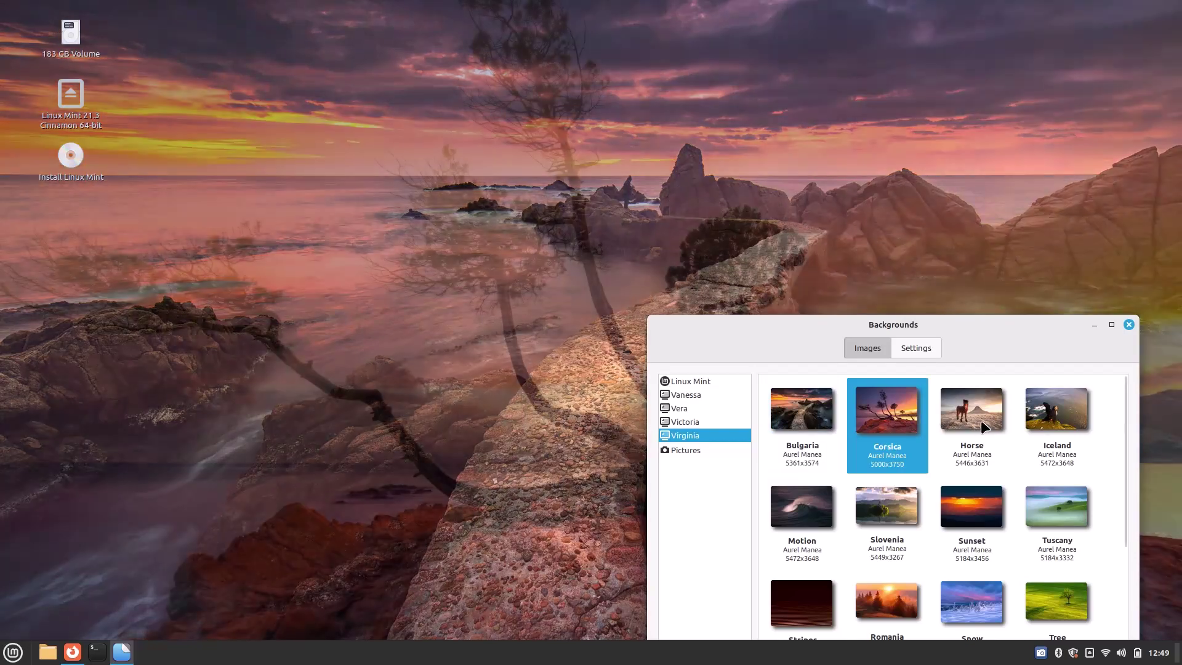
pyautogui.click(981, 419)
pyautogui.click(1058, 425)
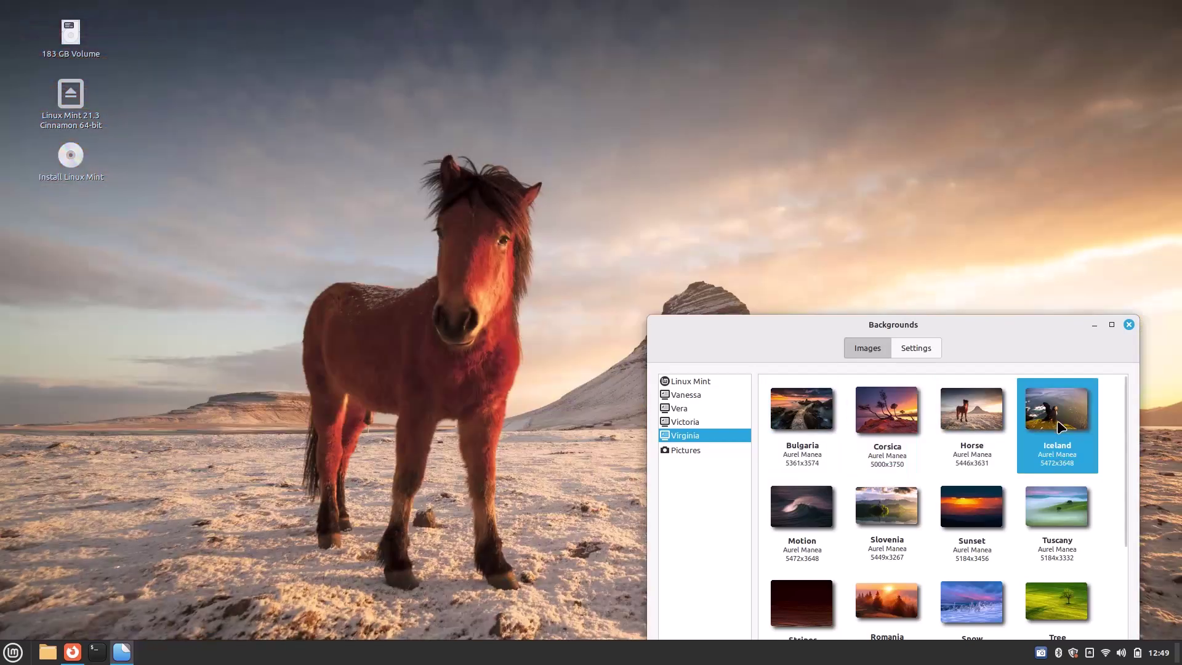
pyautogui.click(796, 517)
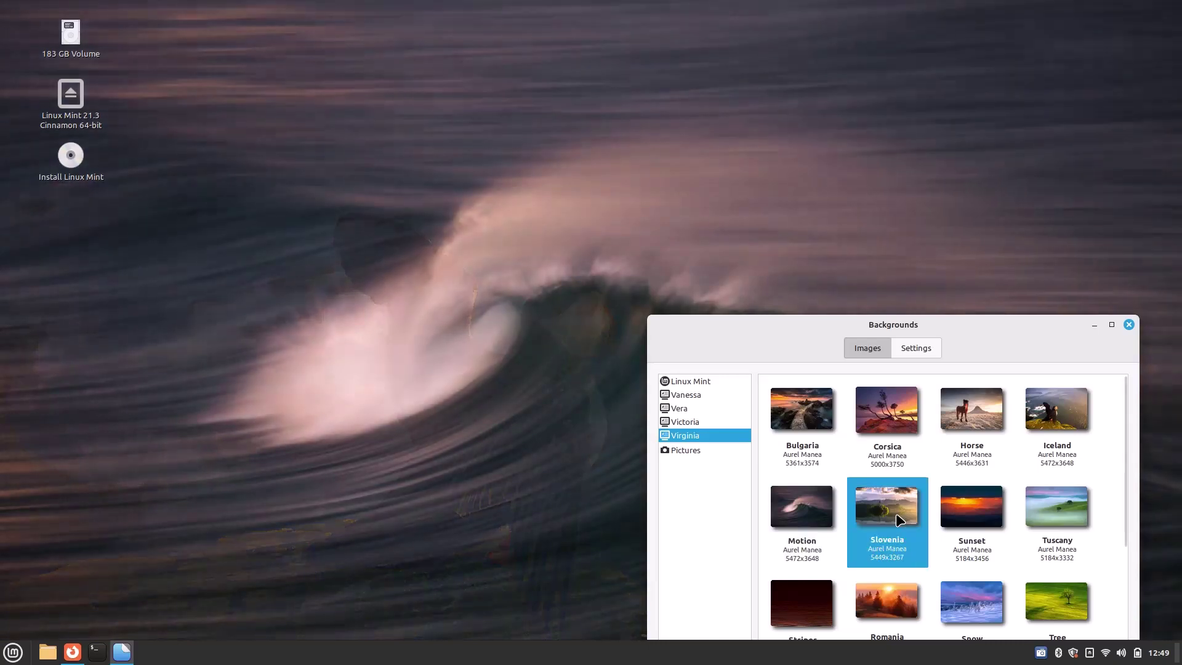
pyautogui.click(895, 512)
pyautogui.click(988, 521)
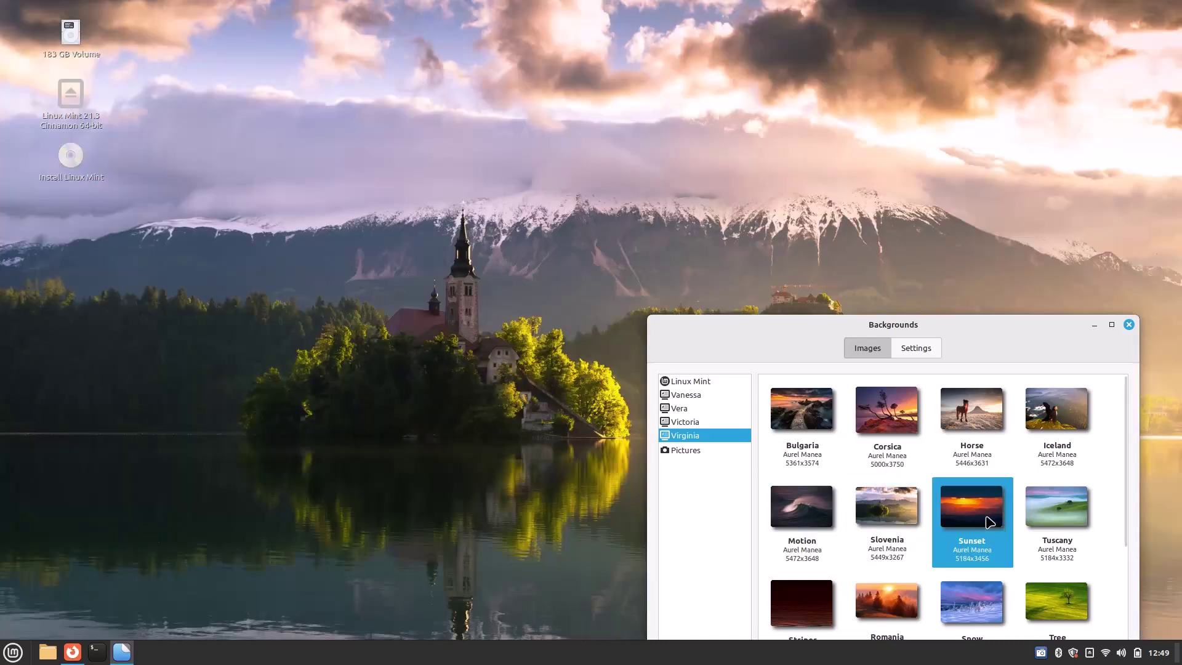
pyautogui.click(1050, 523)
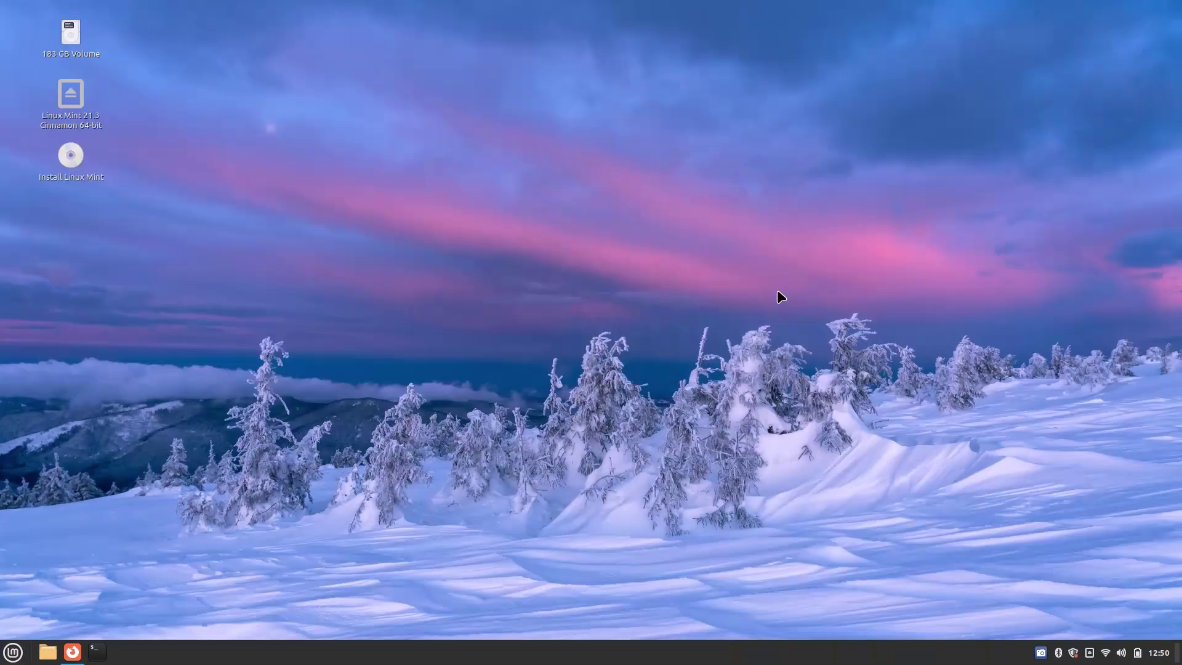
# Launch the Gestures settings by searching 'gestures' in the Mint menu
pyautogui.click(13, 653)
pyautogui.write('gestures')
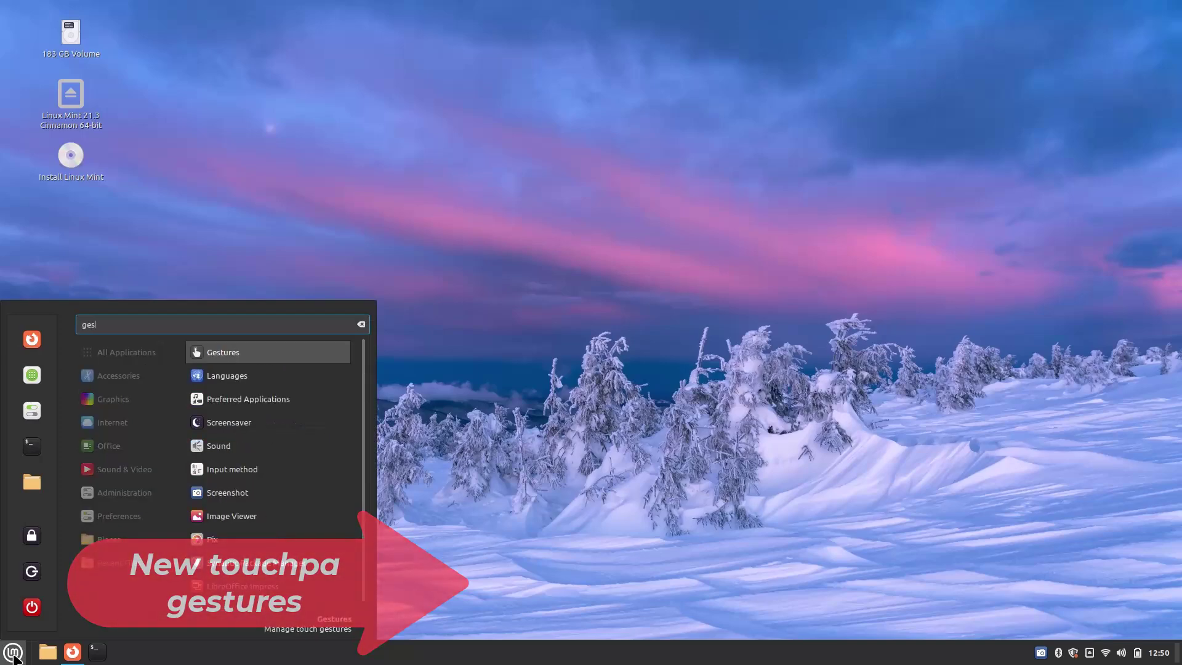
pyautogui.press('Return')
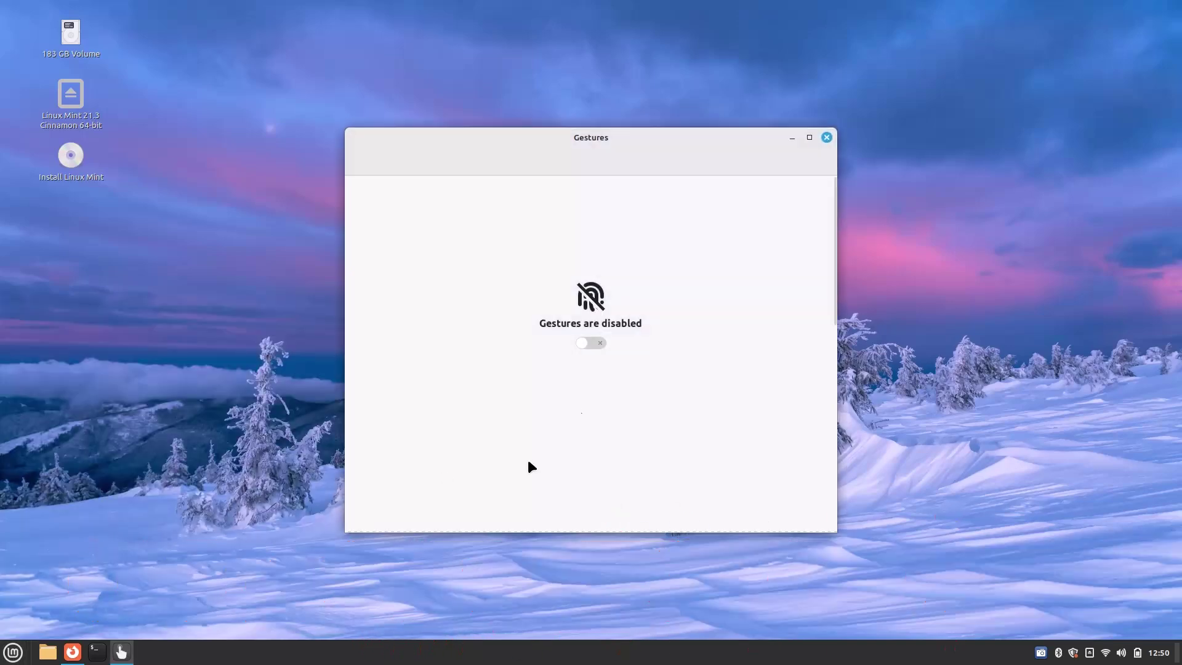
# Enable gestures and review the Swipe tab's 2-, 3- and 4-finger options
pyautogui.click(589, 343)
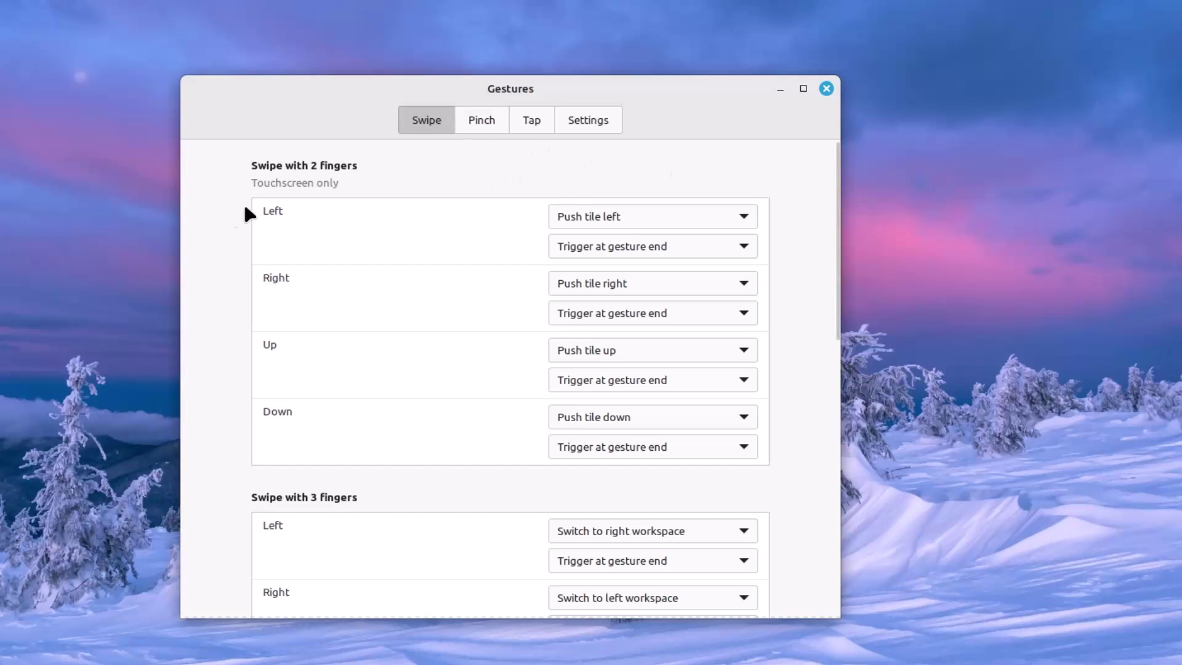
pyautogui.scroll(-10, 215, 224)
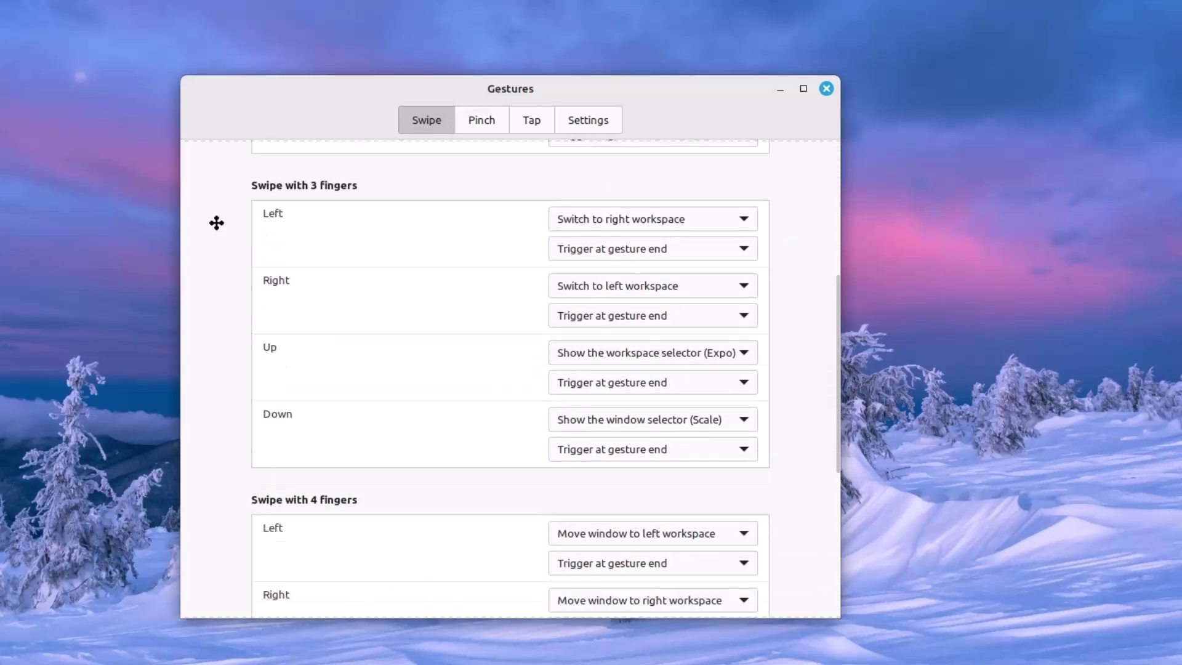
pyautogui.scroll(10, 216, 221)
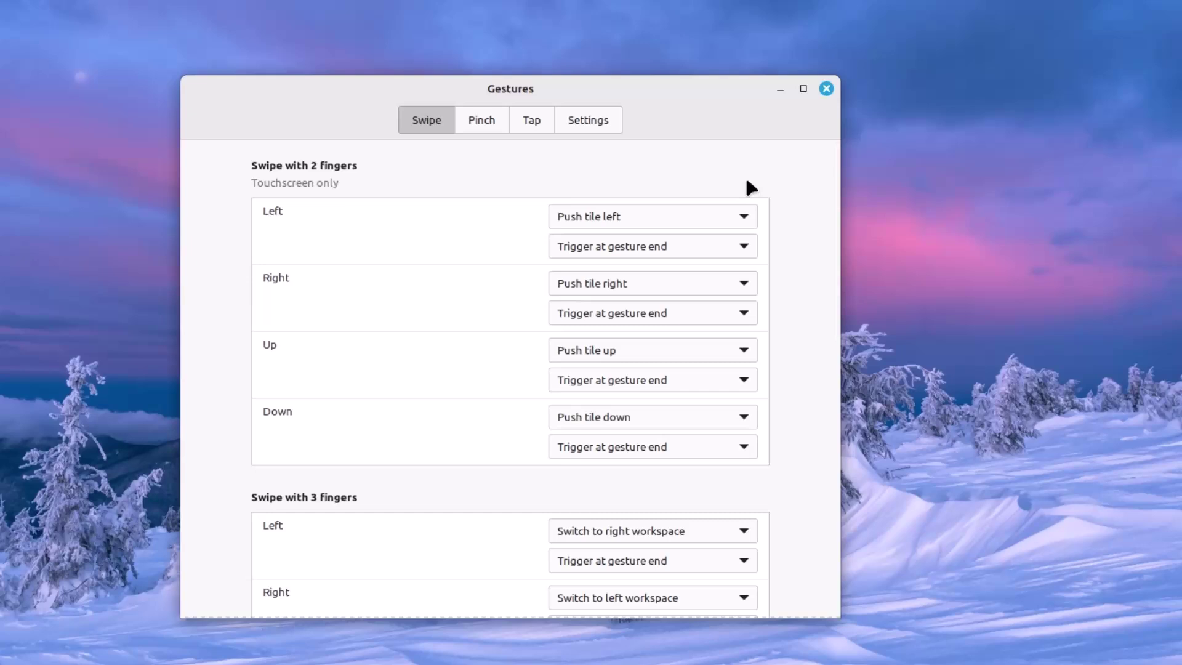
# Inspect the 2-finger Left swipe actions without changing them, then view the Pinch and Tap tabs
pyautogui.click(741, 219)
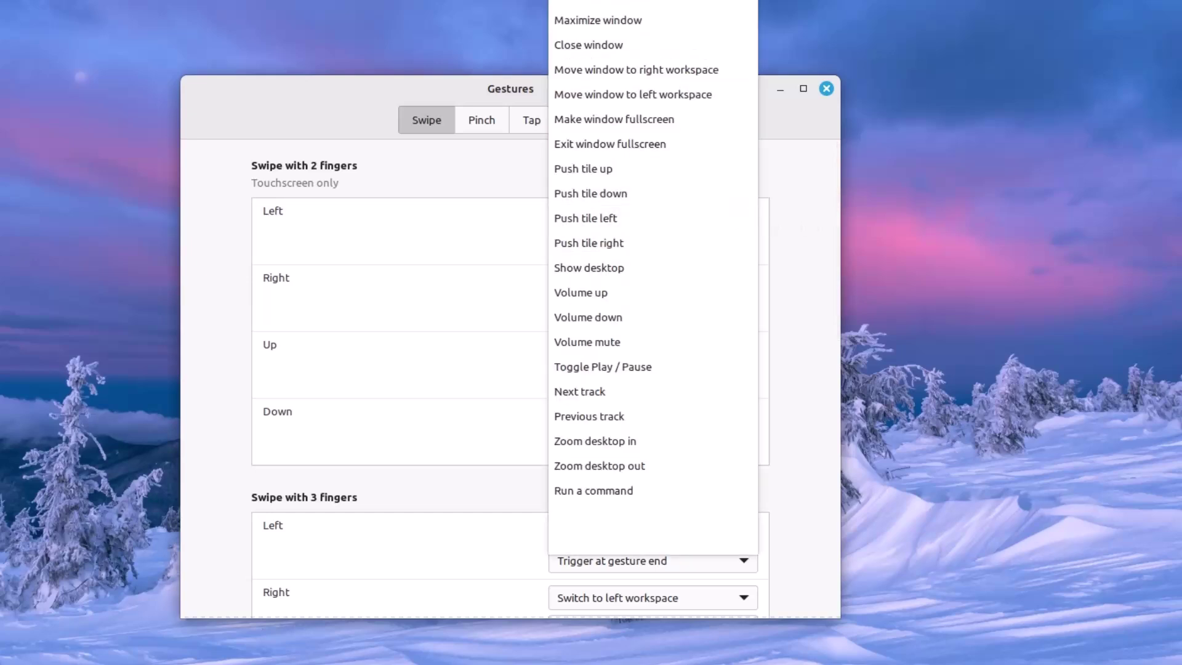
pyautogui.scroll(2, 741, 218)
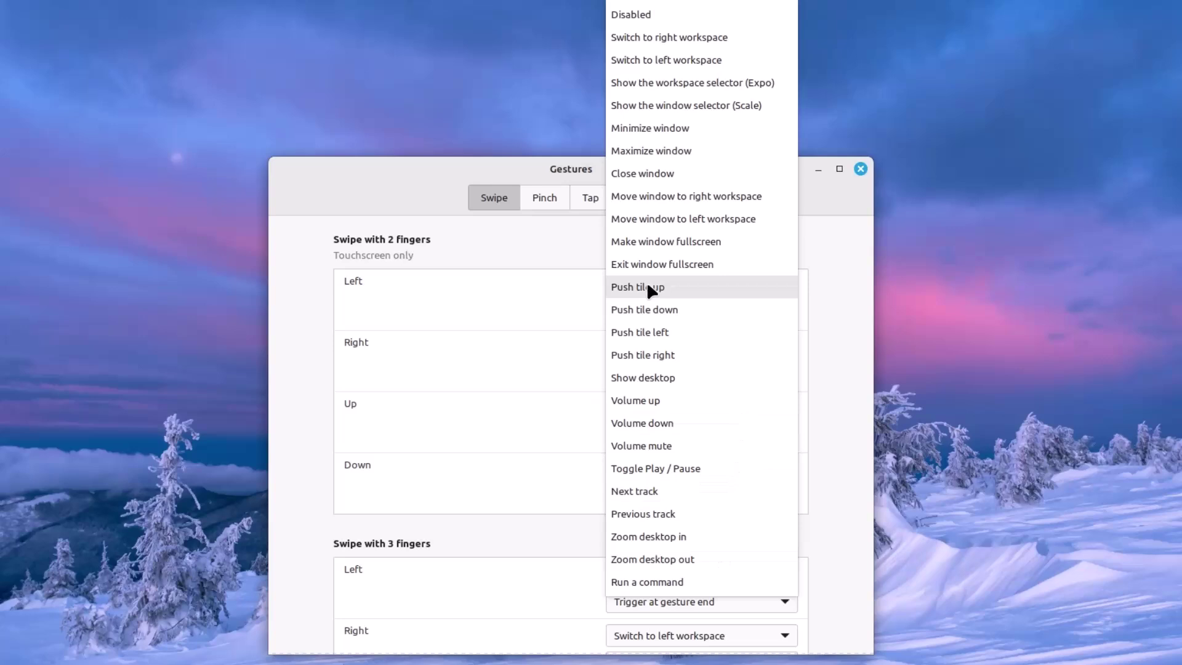
pyautogui.click(542, 252)
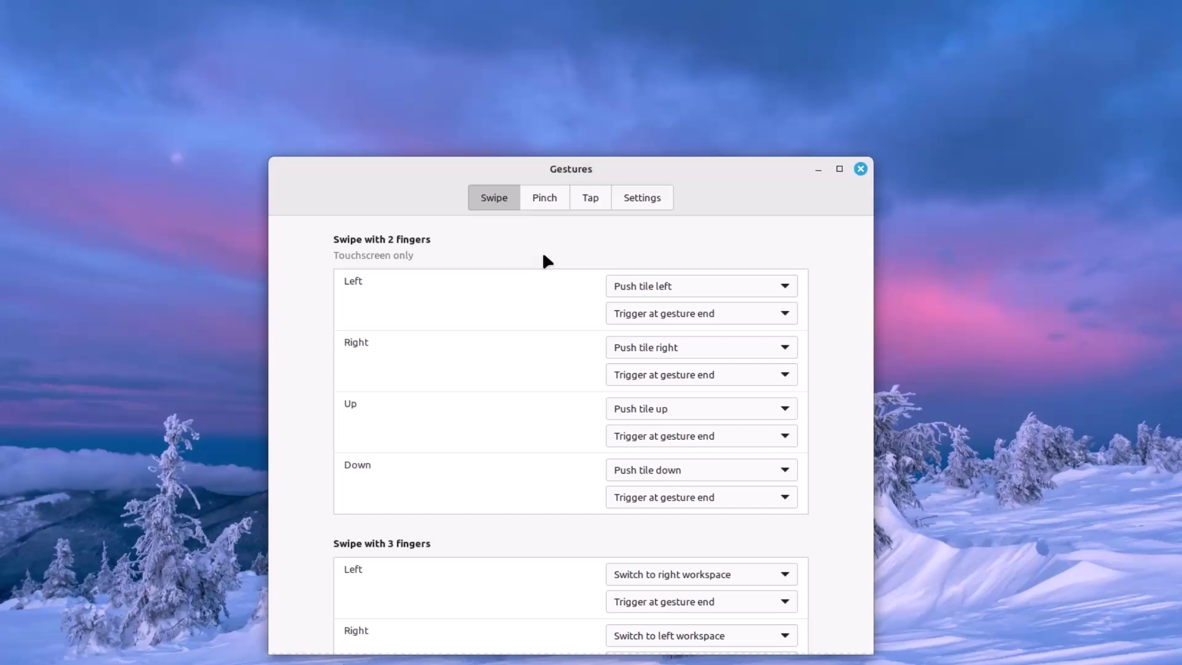
pyautogui.click(531, 202)
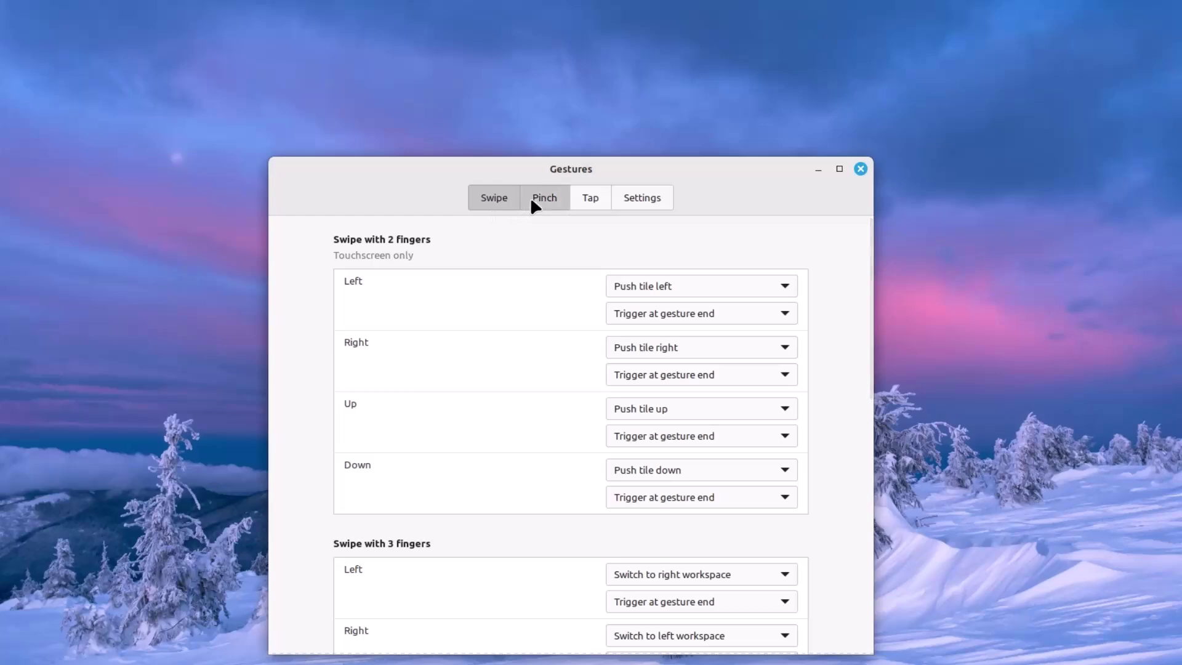
pyautogui.click(586, 200)
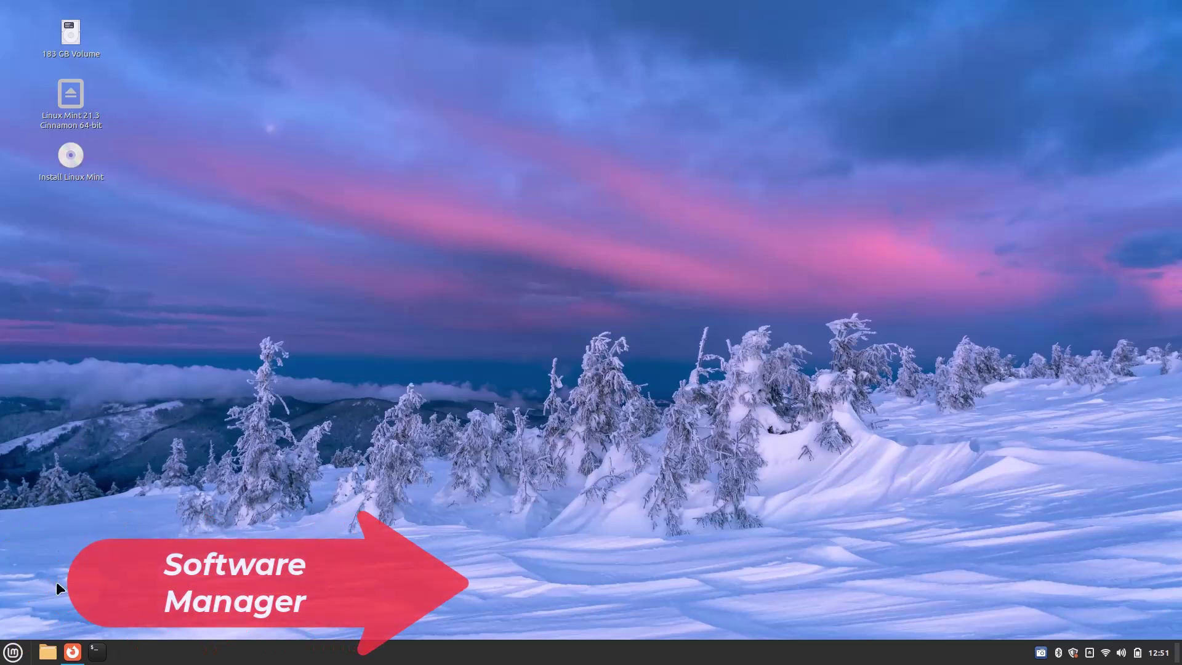
# Launch Software Manager from the Mint menu favourites, maximize it and look over its home page
pyautogui.click(12, 652)
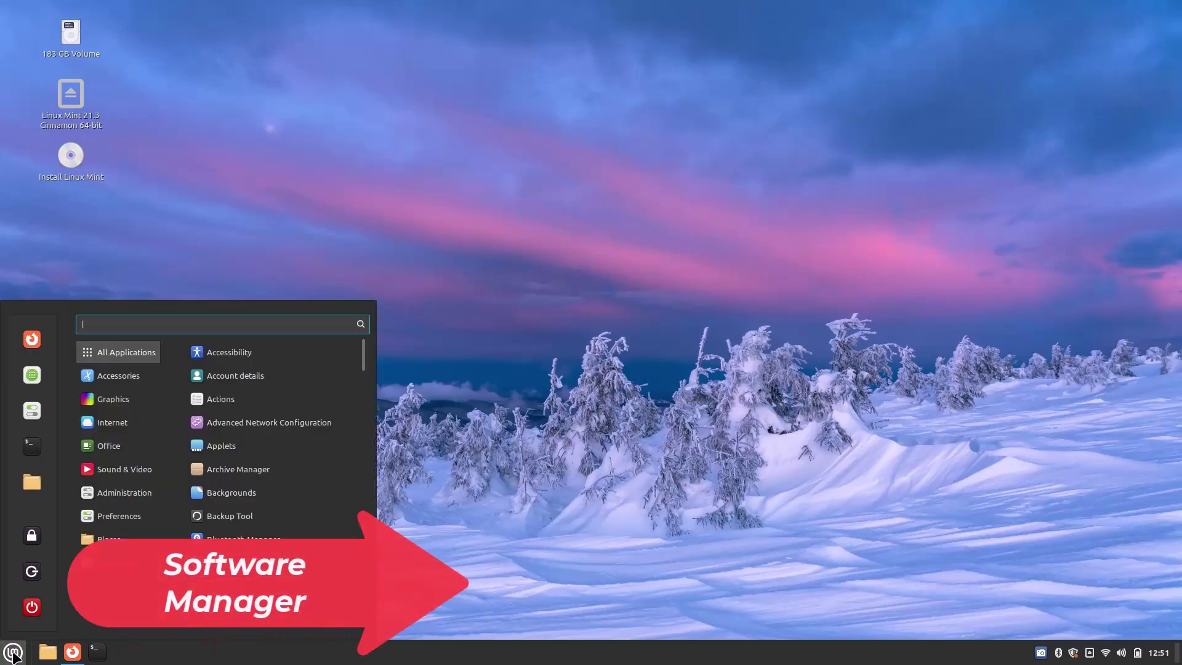
pyautogui.click(32, 375)
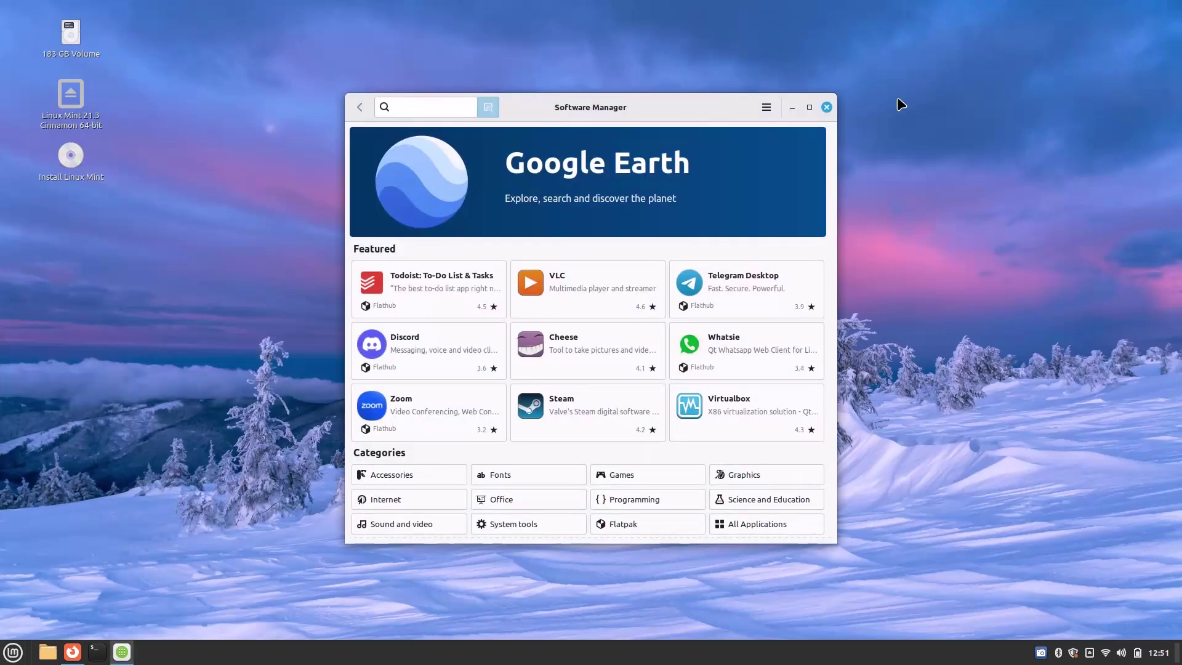
pyautogui.click(810, 108)
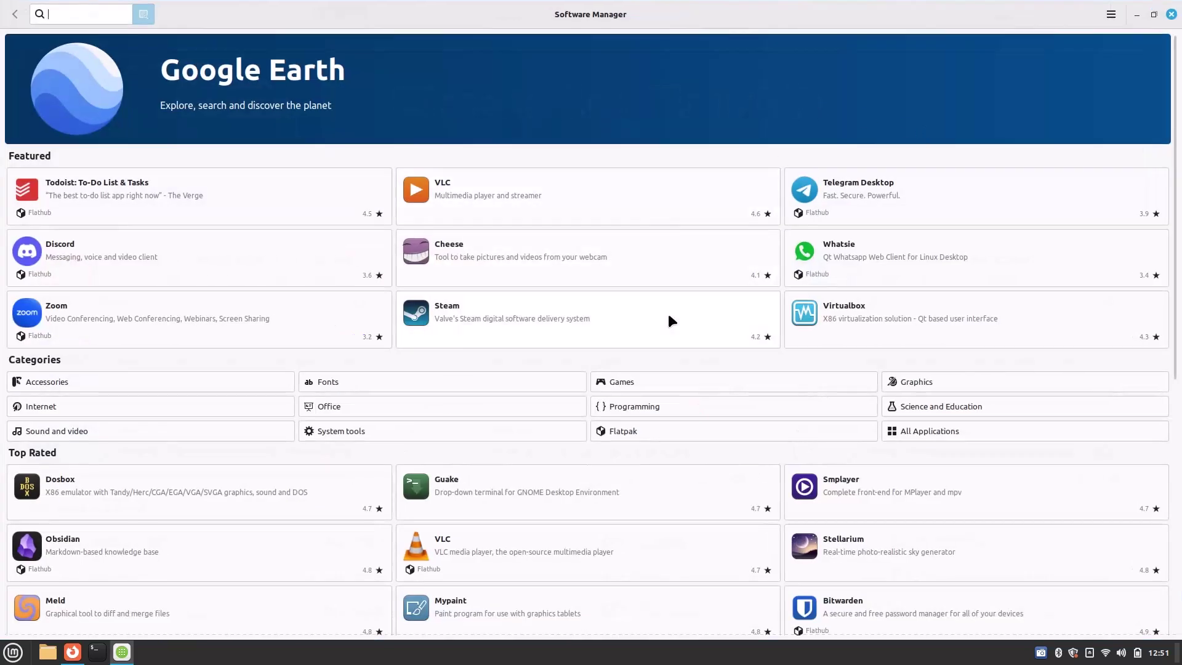
pyautogui.scroll(-10, 668, 316)
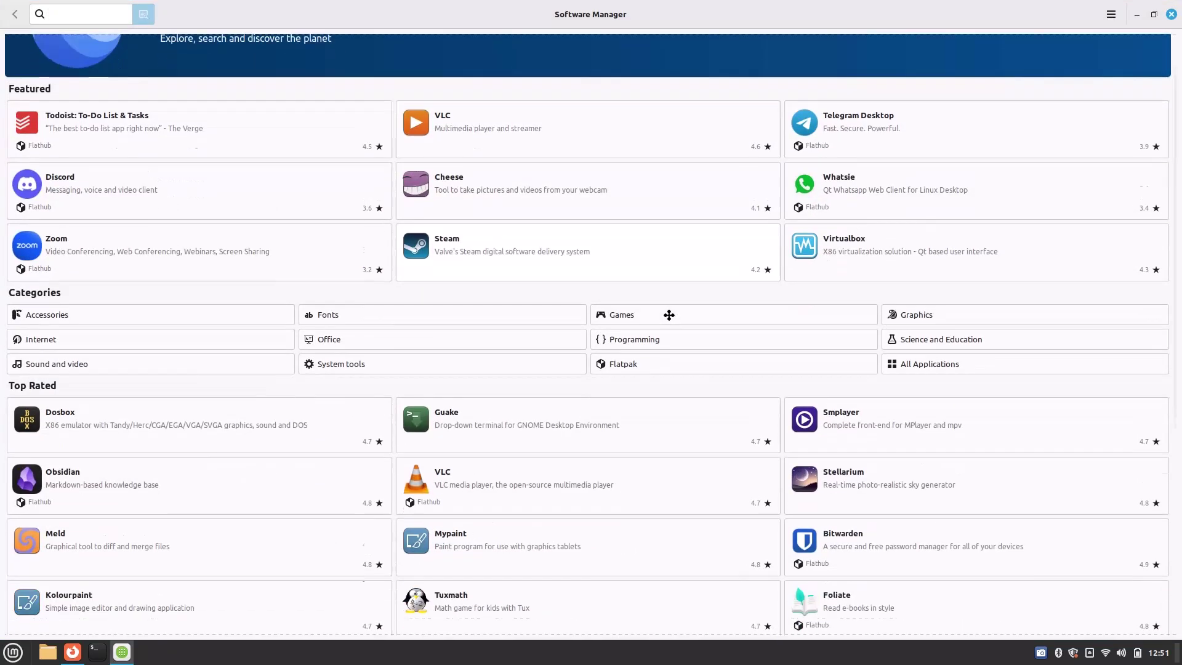
pyautogui.scroll(10, 668, 316)
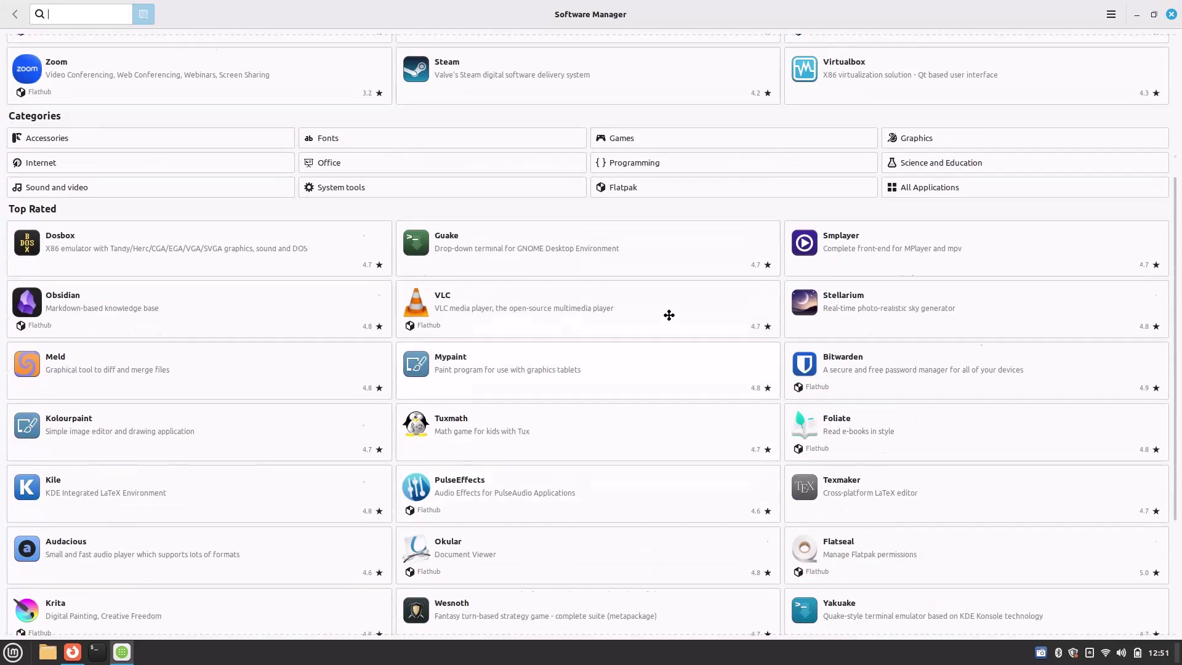
# View and dismiss Software Manager's About information from its main menu
pyautogui.click(1111, 14)
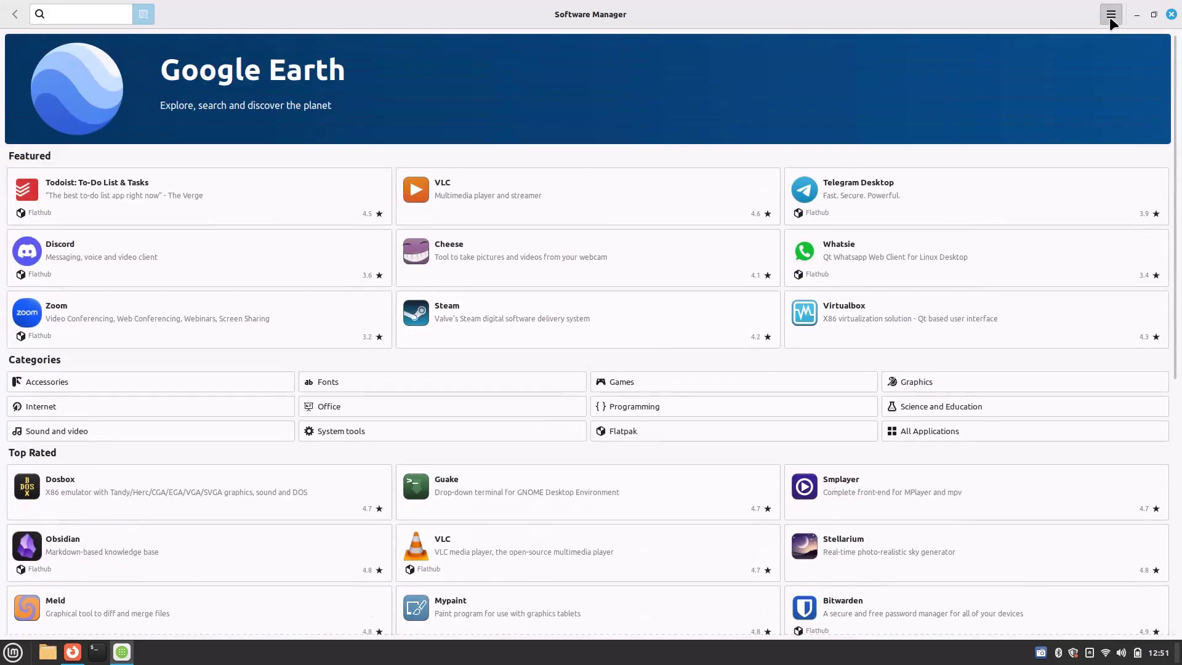
pyautogui.click(967, 107)
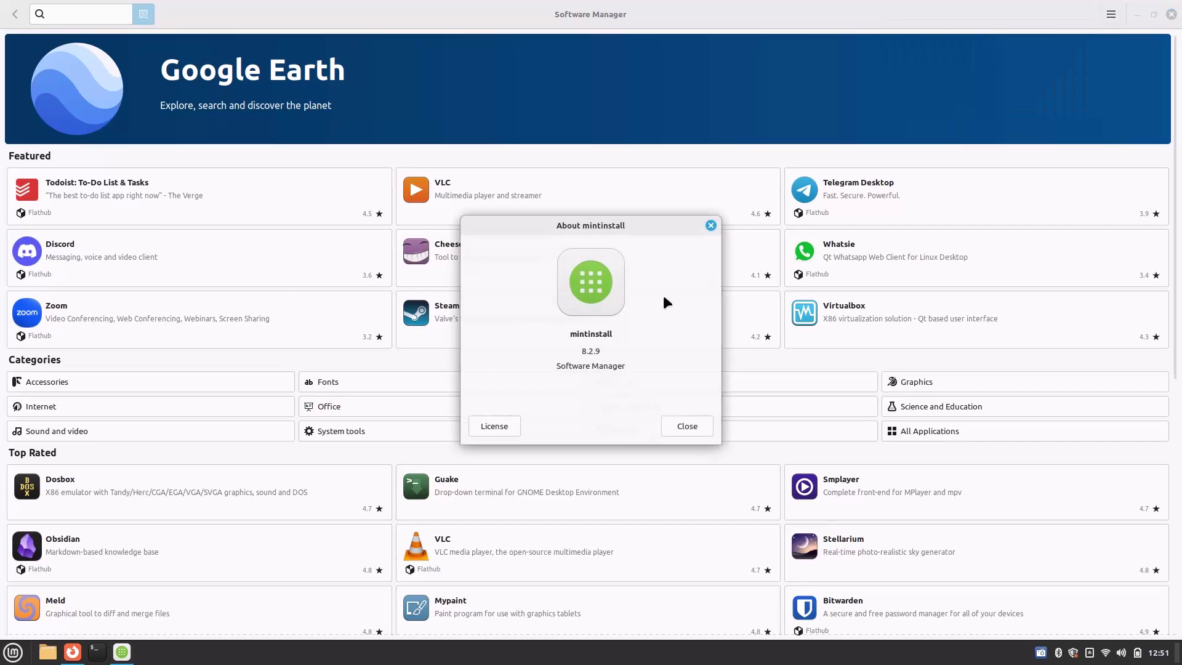
pyautogui.click(711, 226)
# Open Cheese's page and check its install sources, keeping System Package selected
pyautogui.click(597, 252)
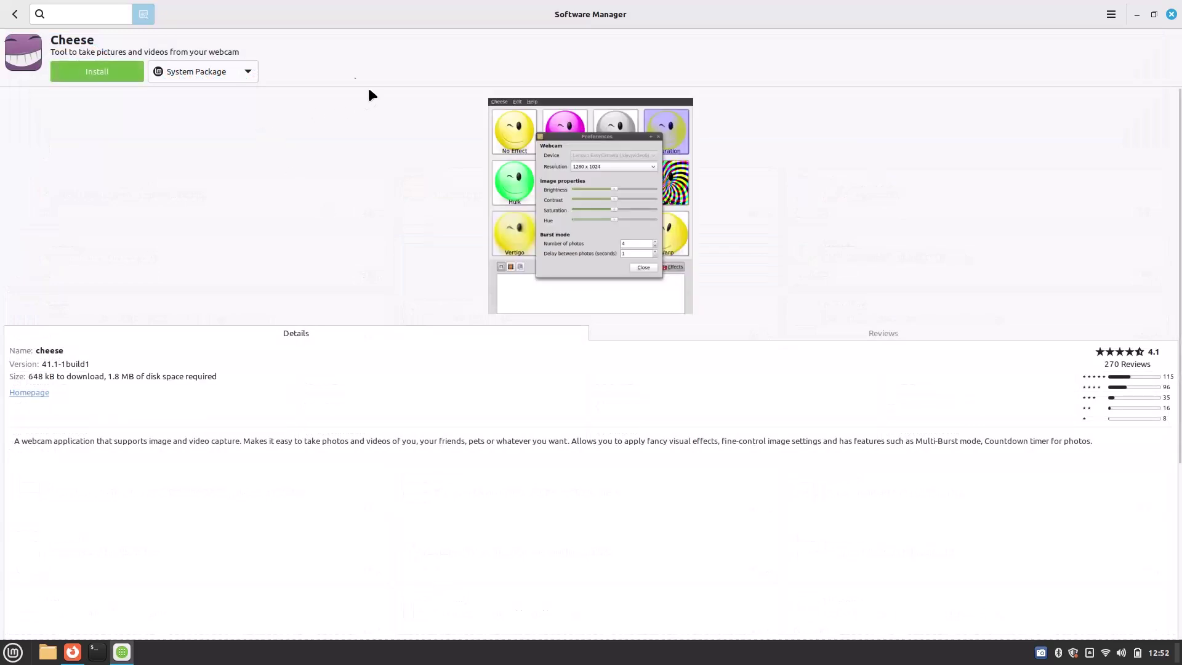
pyautogui.click(240, 74)
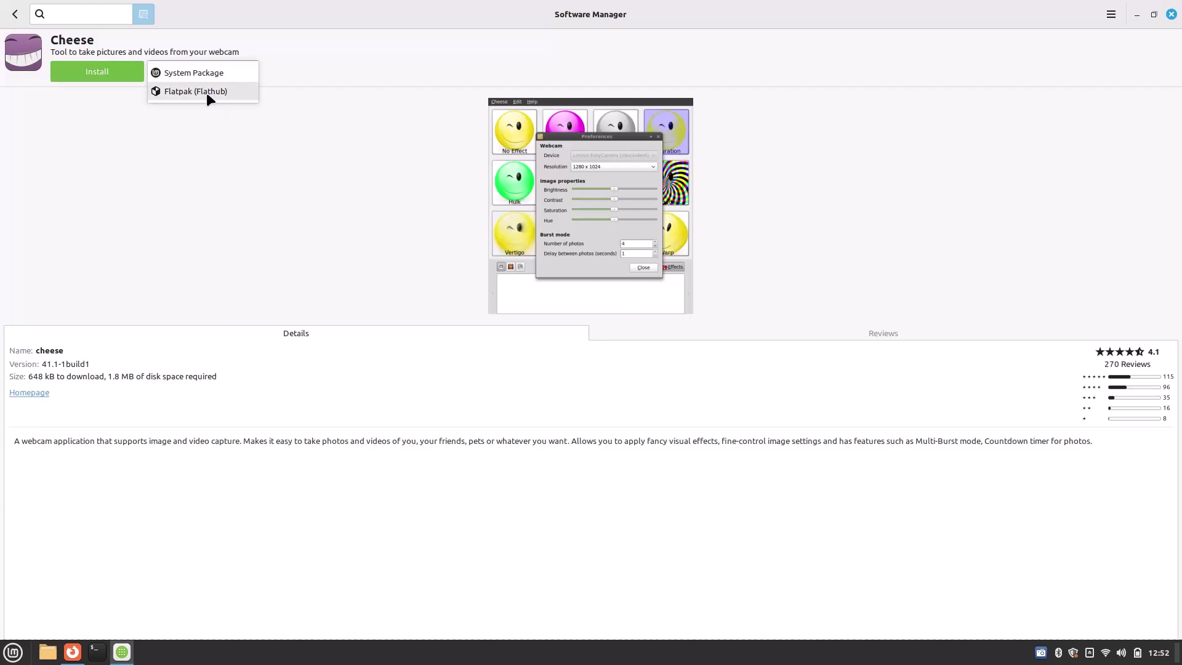
pyautogui.click(239, 190)
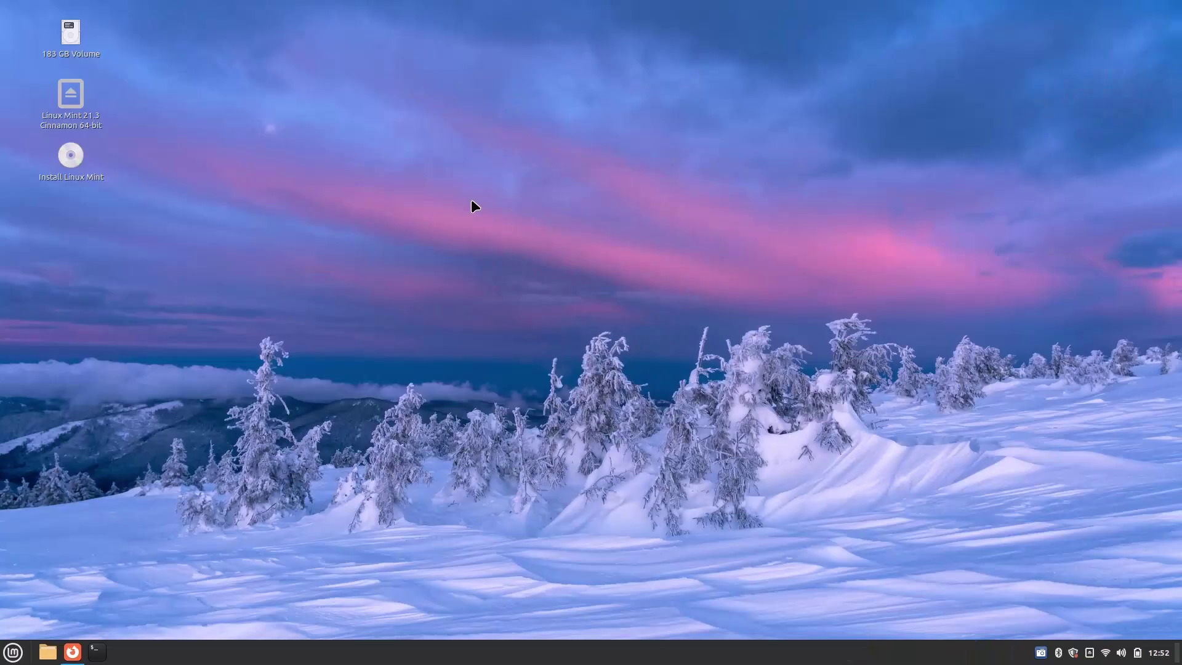
# Launch Driver Manager by searching 'dri' in the Mint menu
pyautogui.click(13, 652)
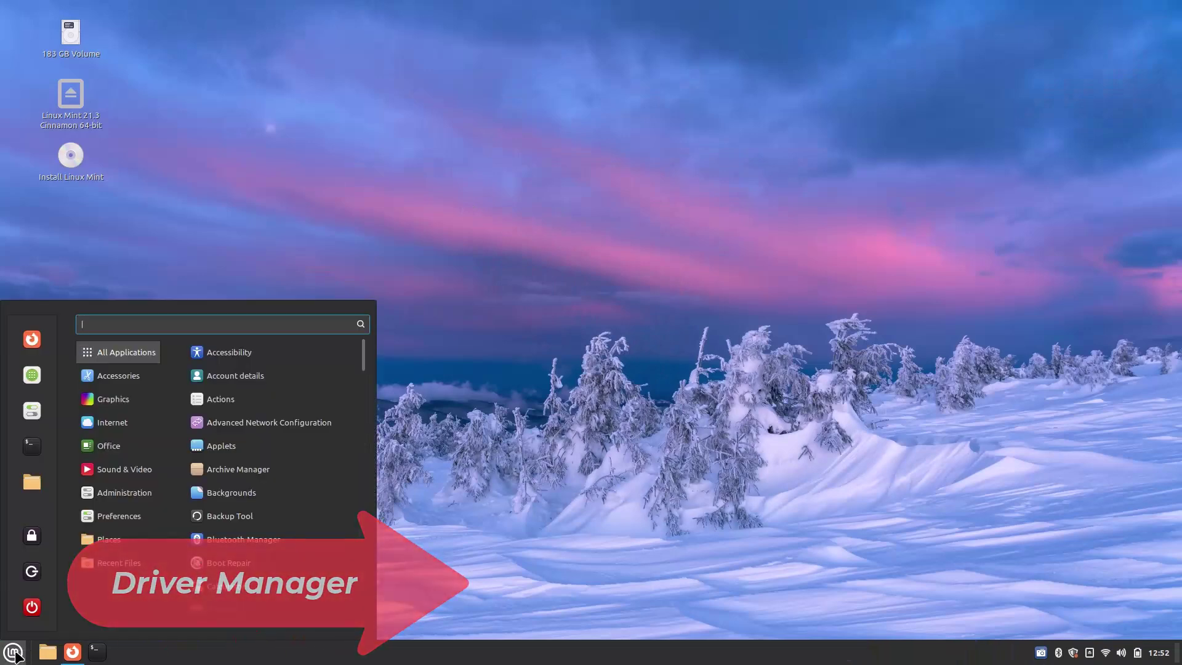
pyautogui.write('dr')
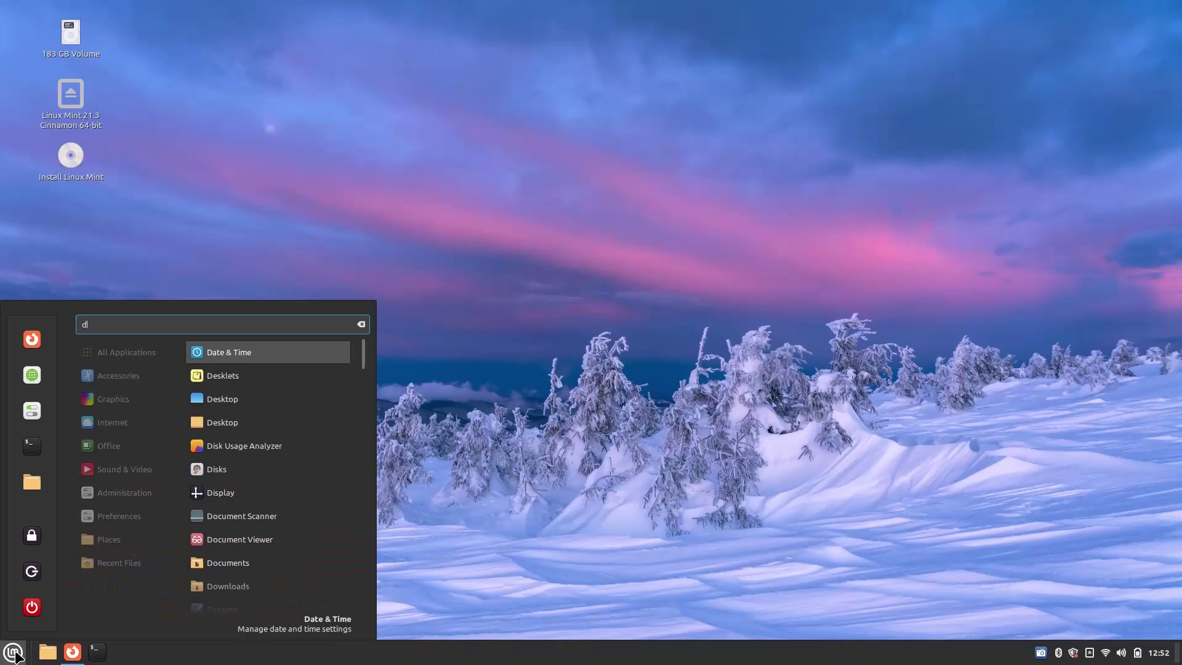
pyautogui.write('i')
pyautogui.press('Return')
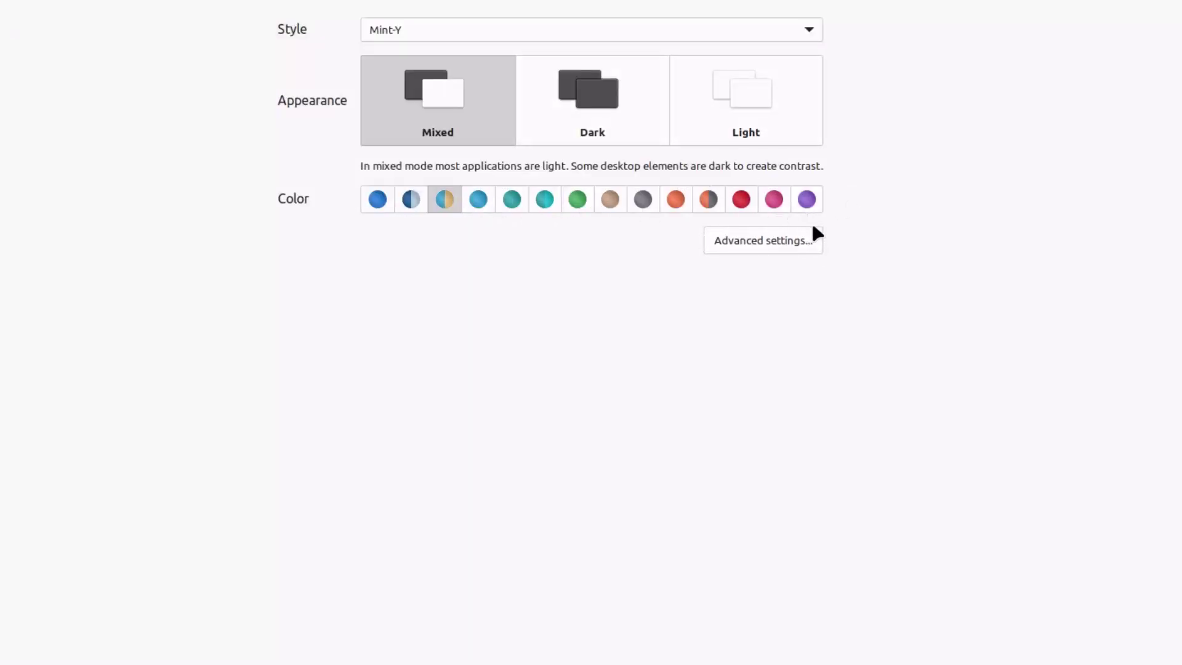
# Switch to Themes advanced settings and browse the Mouse Pointer and Applications theme choices unchanged
pyautogui.click(751, 244)
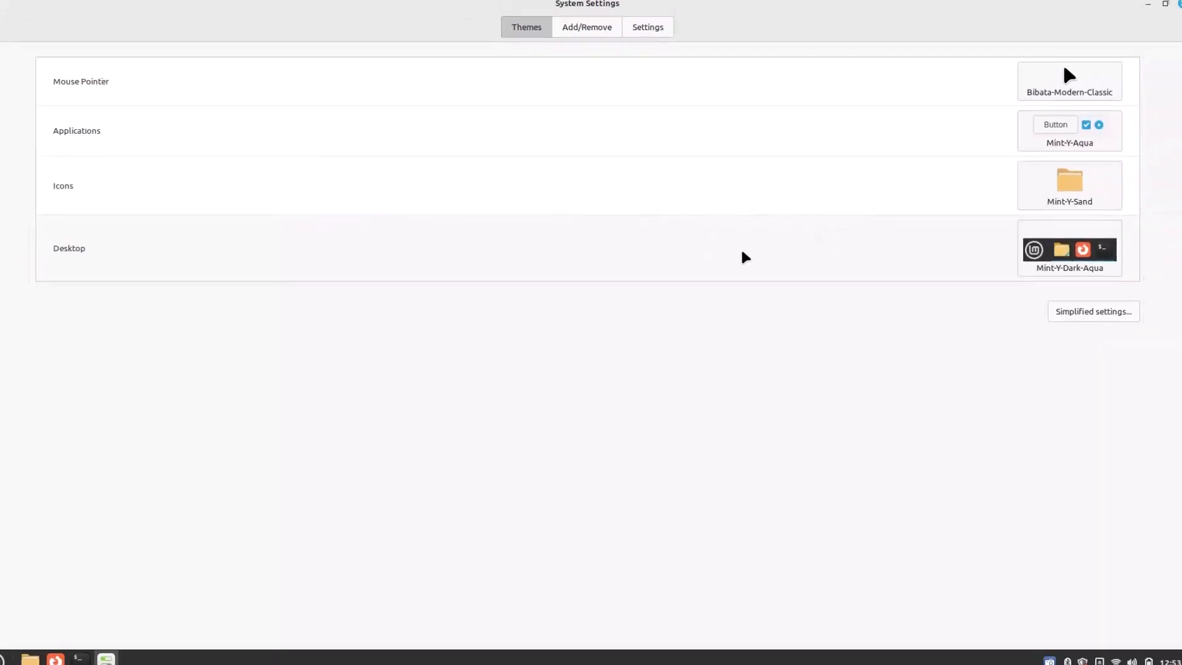
pyautogui.click(1050, 93)
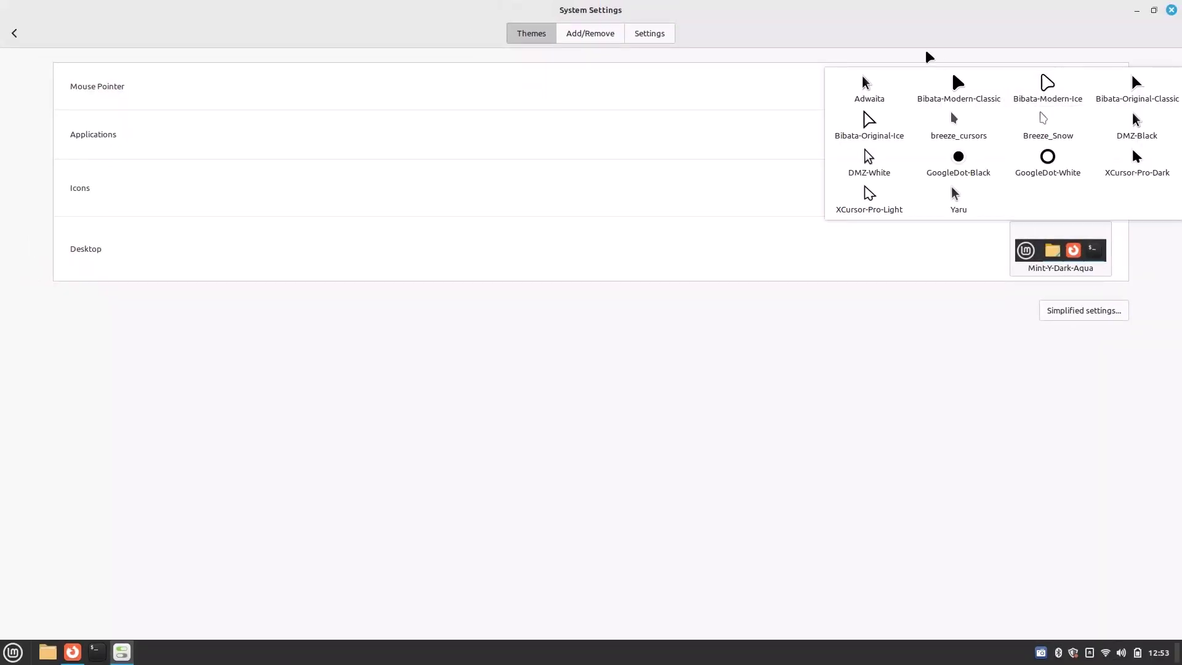
pyautogui.click(898, 379)
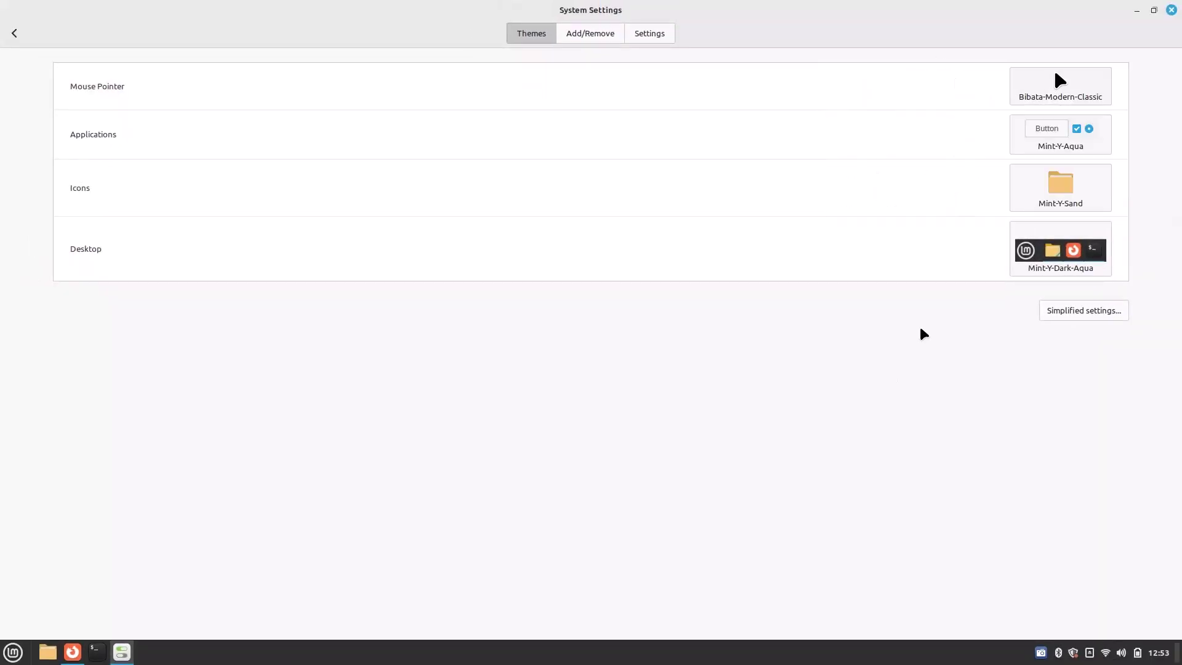
pyautogui.click(1096, 142)
# Browse the icon and desktop theme choosers, keeping Mint-Y-Aqua, Mint-Y-Sand and Mint-Y-Dark-Aqua unchanged
pyautogui.click(661, 390)
pyautogui.click(1066, 201)
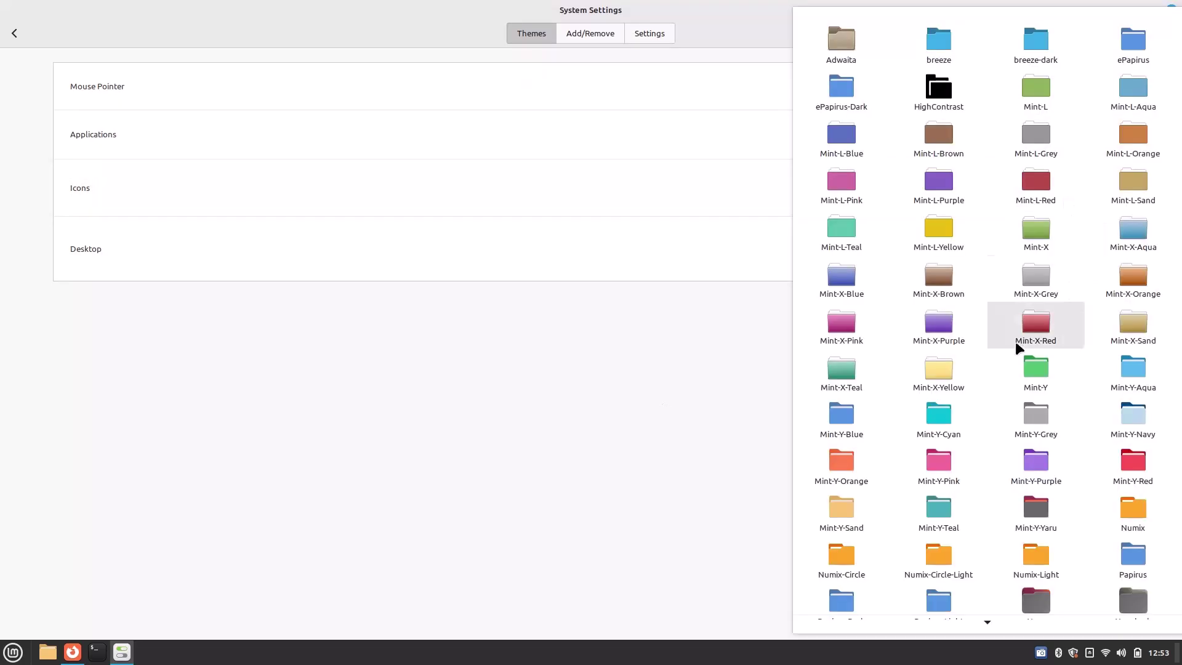
pyautogui.scroll(-3, 1016, 348)
pyautogui.scroll(-3, 1016, 347)
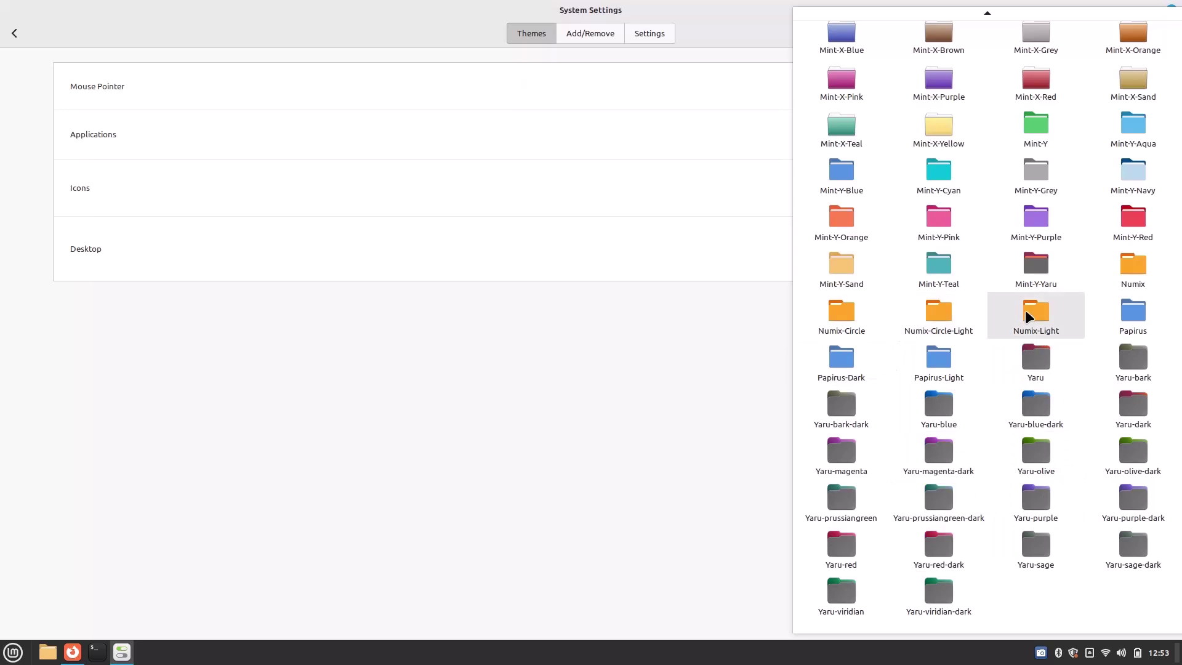
pyautogui.click(678, 467)
pyautogui.click(1037, 266)
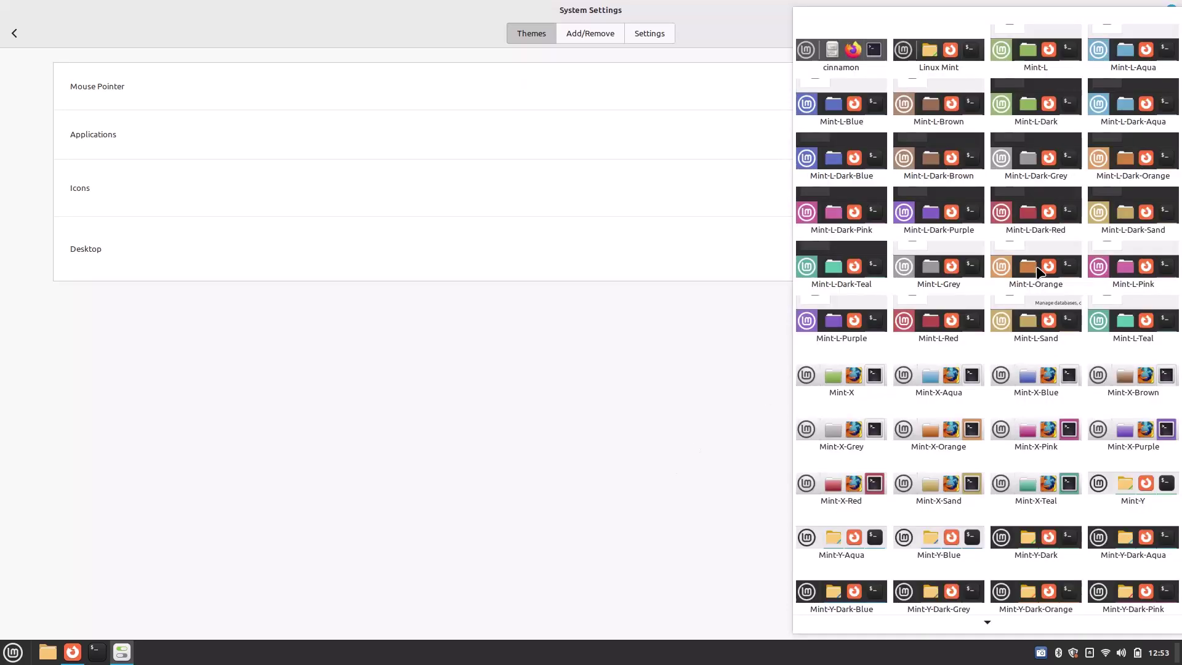
pyautogui.click(601, 427)
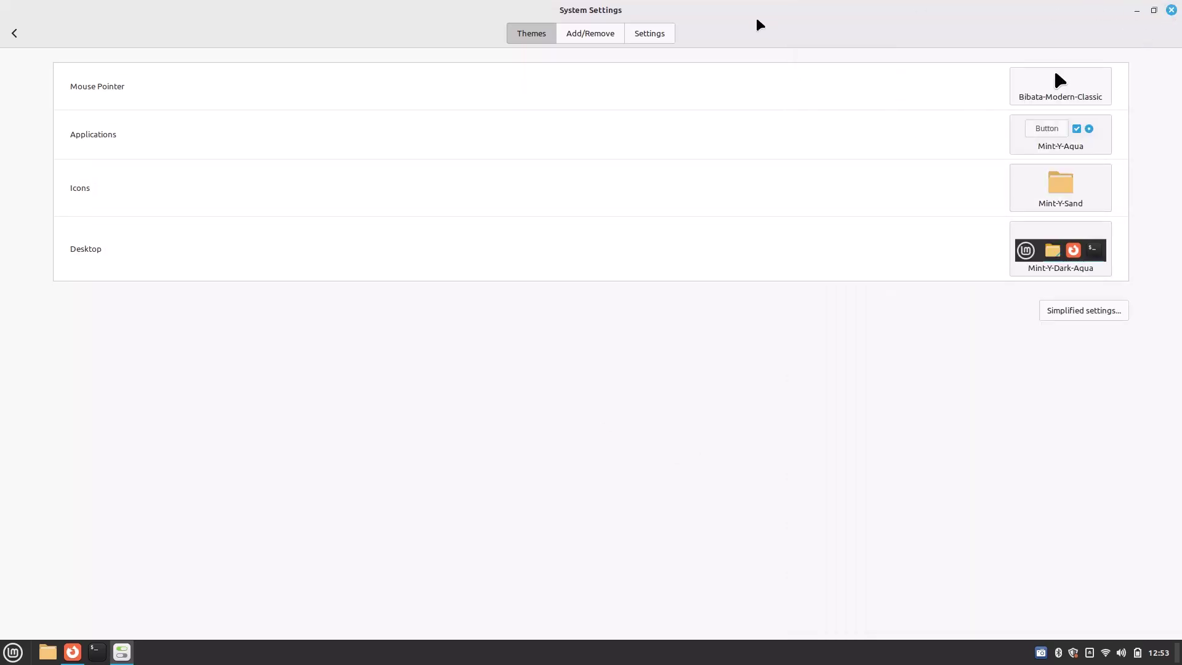
# Scroll through the downloadable Cinnamon themes in the Add/Remove list, starting with Adapta-Nokto
pyautogui.click(594, 33)
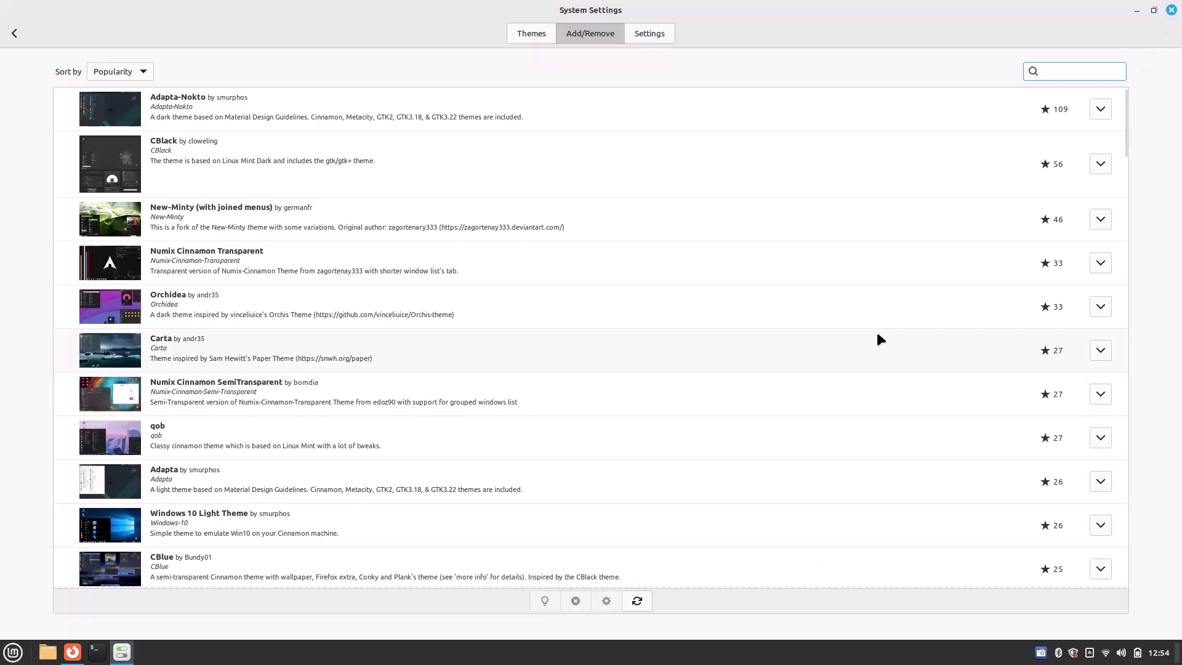
pyautogui.scroll(-3, 877, 333)
pyautogui.scroll(-5, 877, 334)
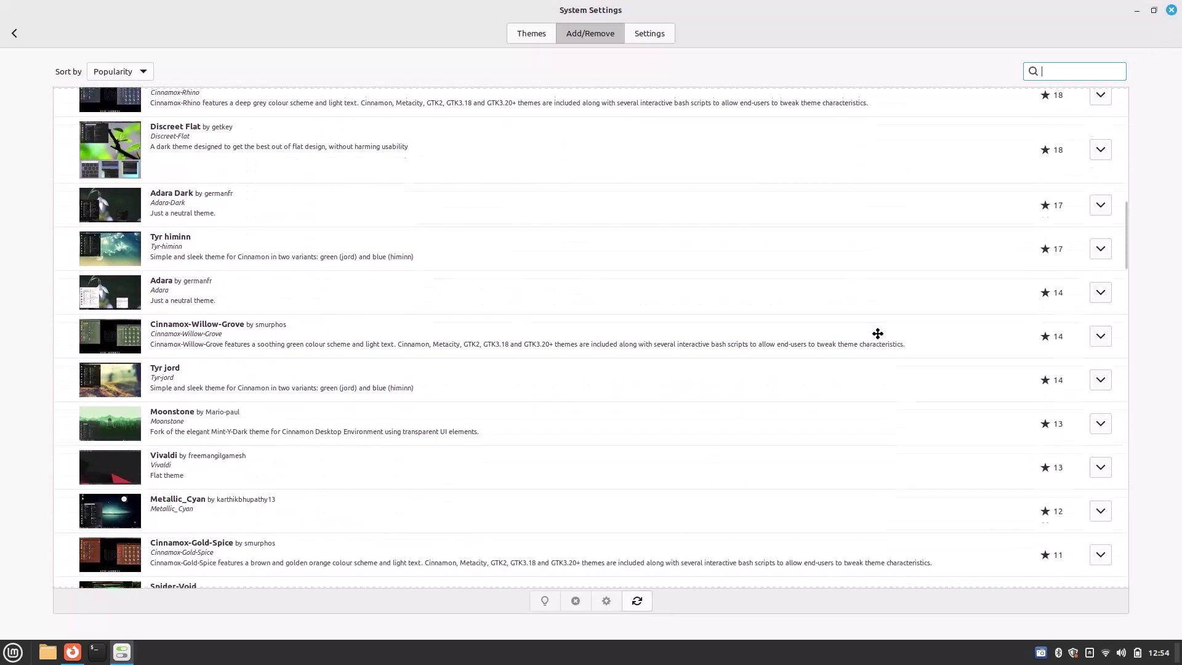
pyautogui.scroll(8, 877, 334)
pyautogui.scroll(3, 878, 334)
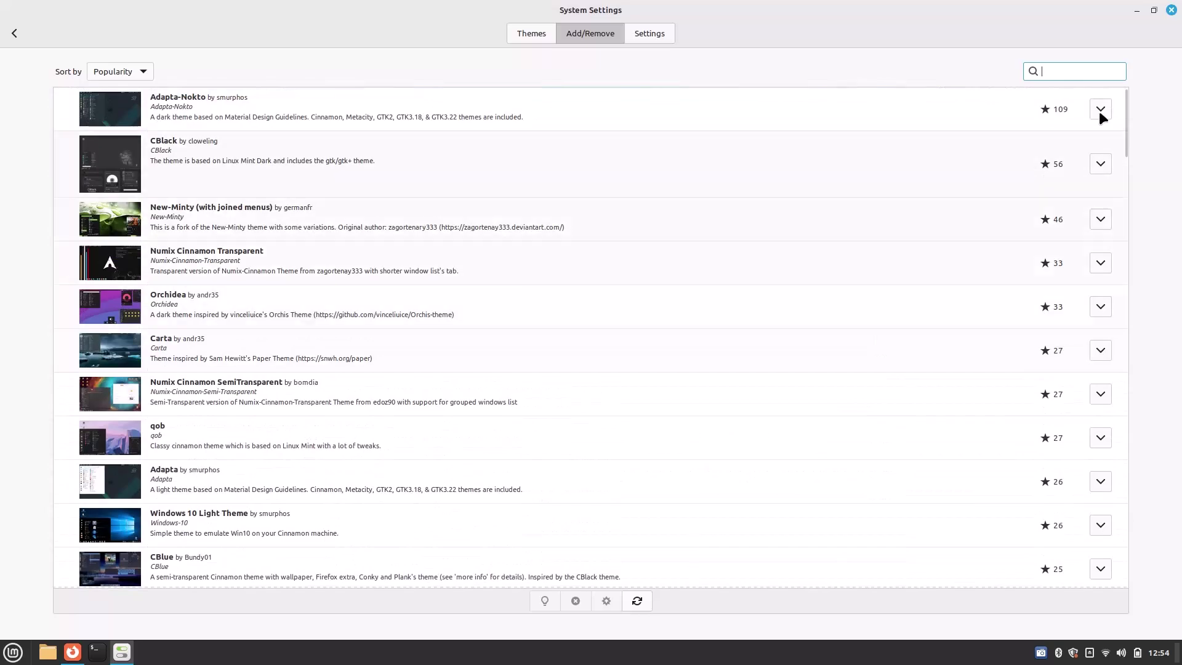
# Close System Settings, move to the next workspace, and bring up a terminal showing neofetch
pyautogui.click(1171, 10)
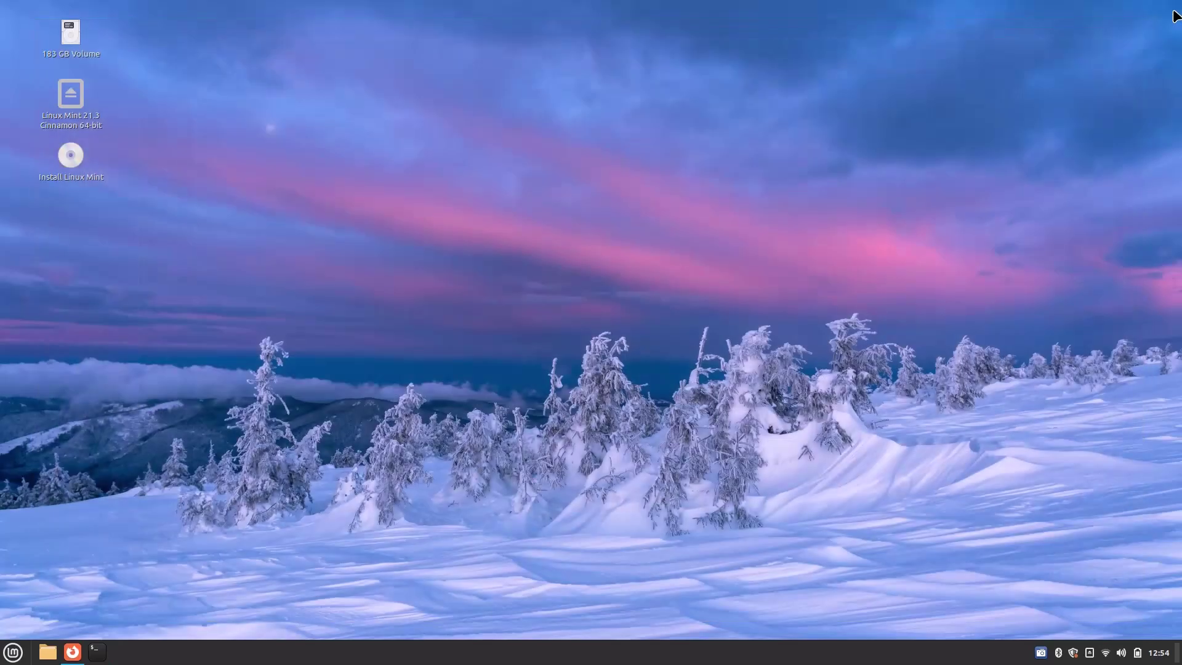
pyautogui.hotkey('ctrl', 'alt', 'Right')
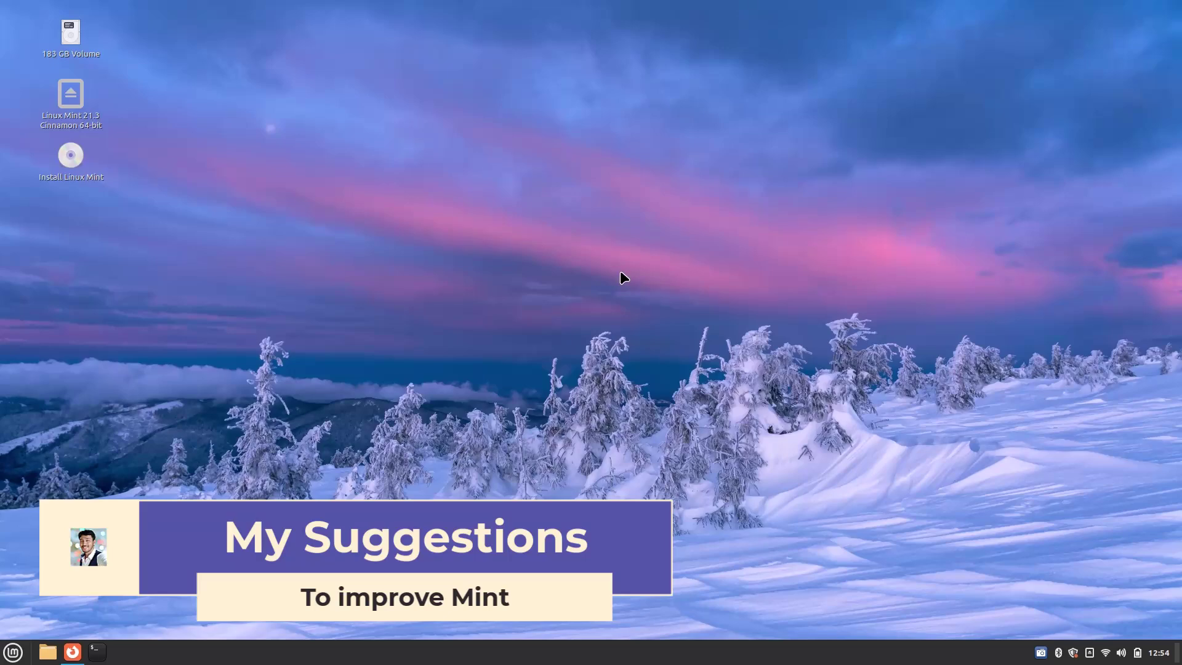
pyautogui.hotkey('ctrl', 'alt', 't')
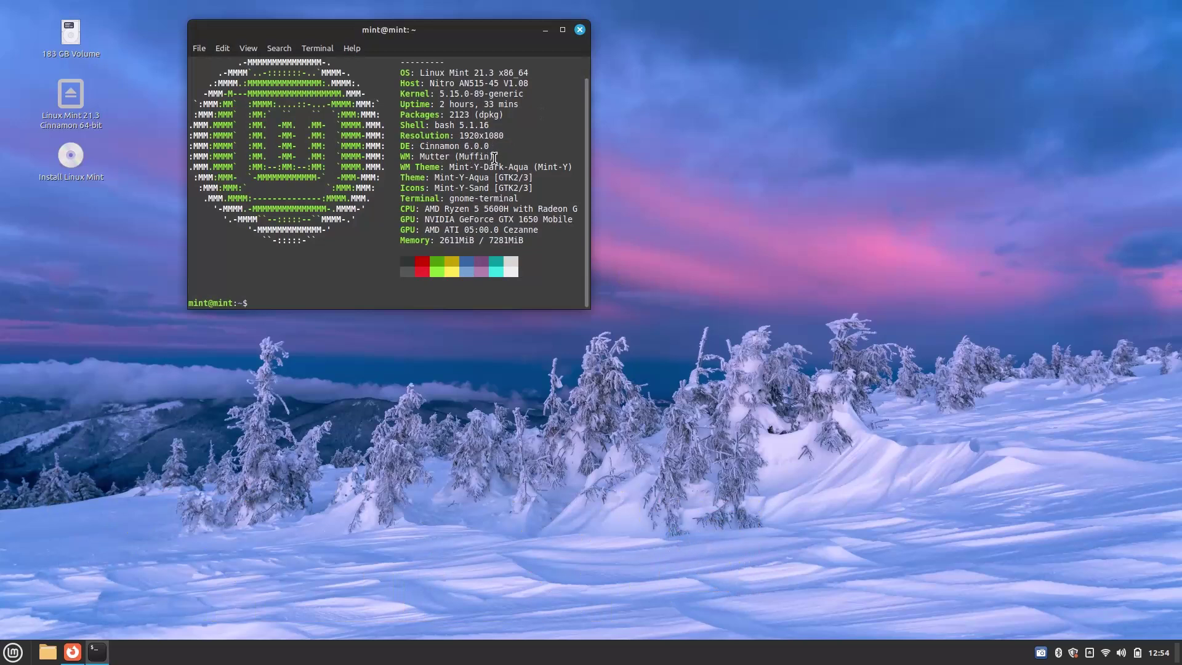
# Highlight 'Mutter (Muffin)' on the WM line, clear the selection, and close the terminal
pyautogui.moveTo(494, 157); pyautogui.dragTo(416, 157)
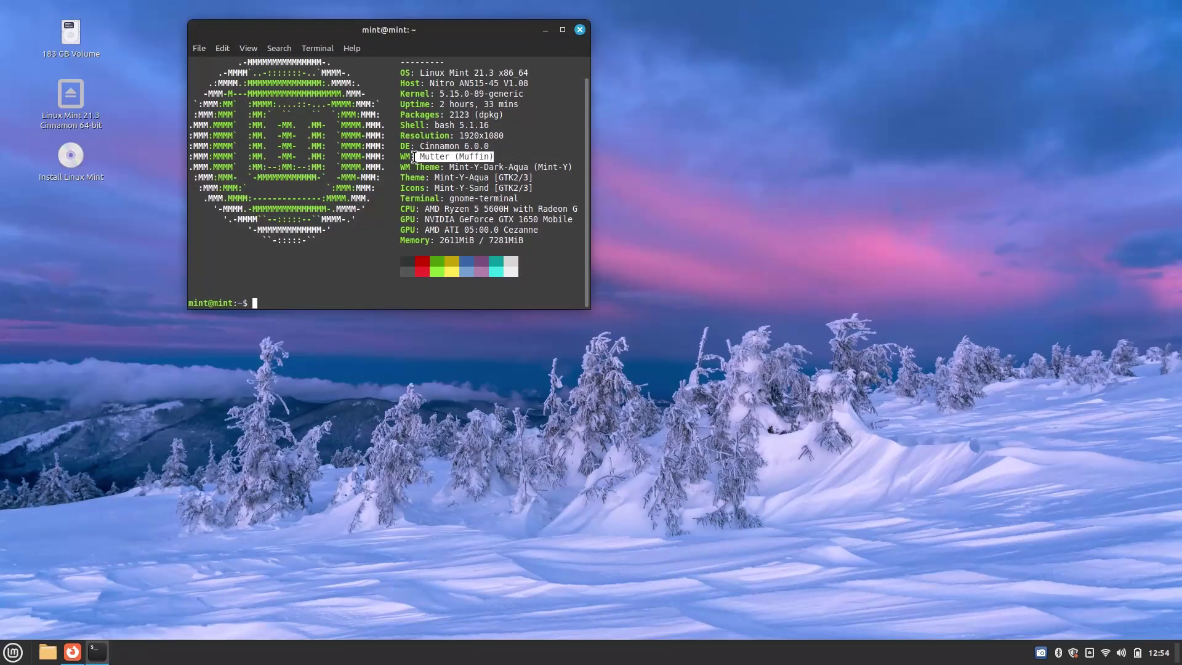
pyautogui.click(535, 146)
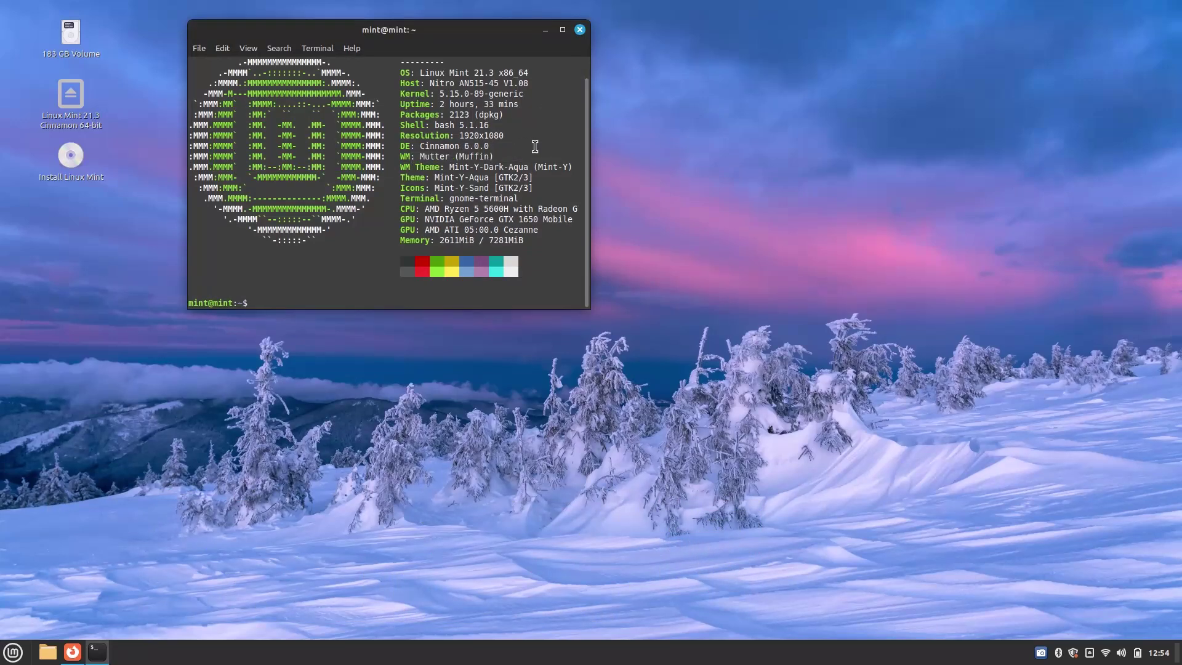
pyautogui.click(580, 30)
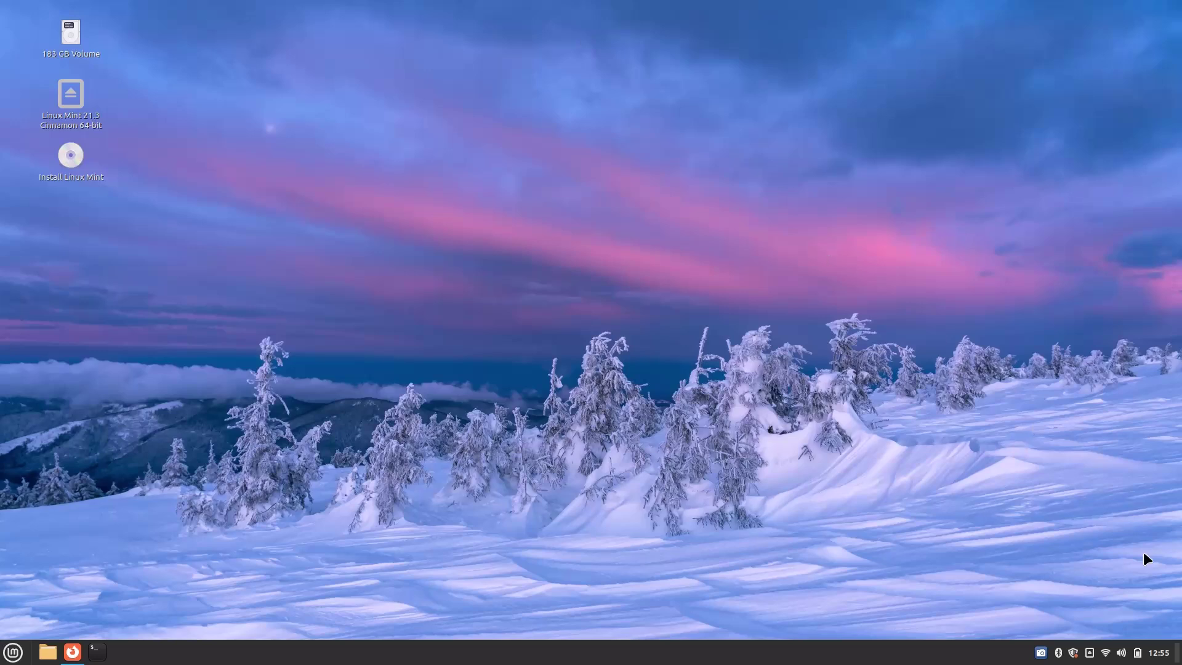
pyautogui.click(1137, 652)
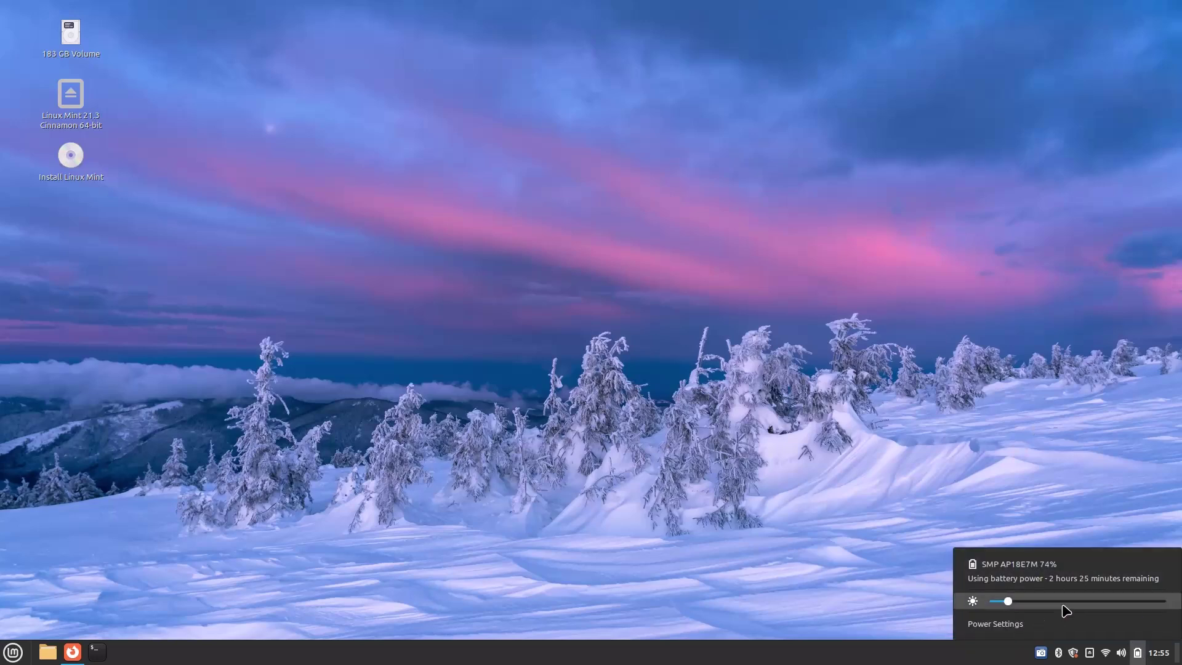
pyautogui.moveTo(1065, 609)
pyautogui.click(1016, 624)
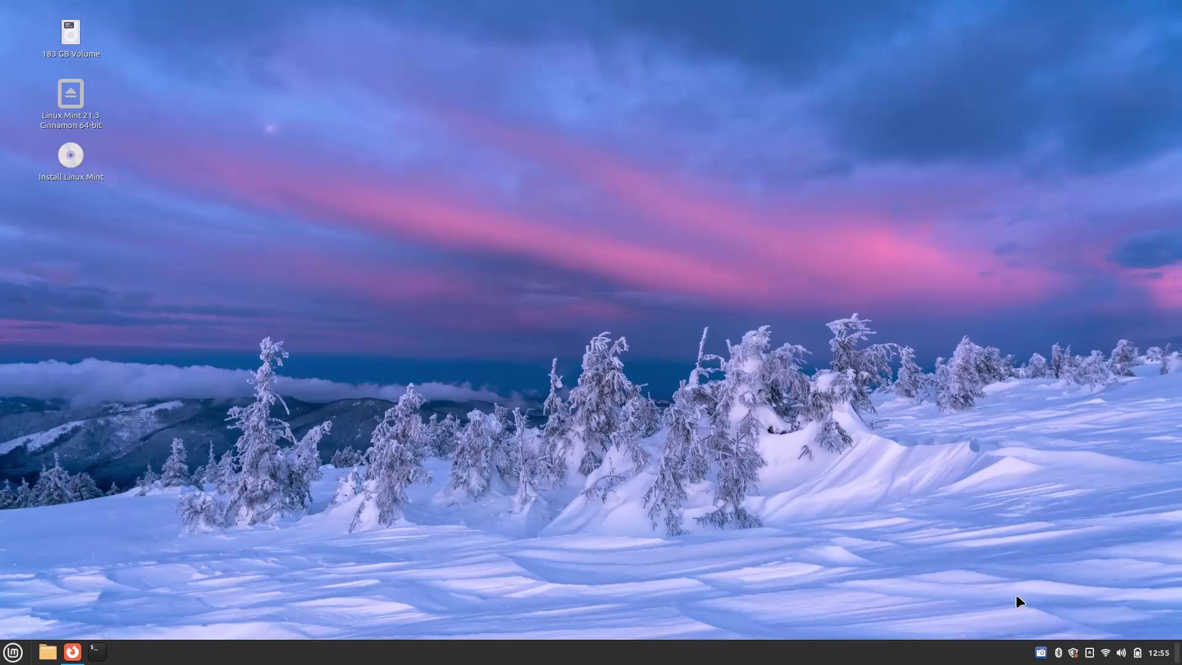
pyautogui.click(847, 164)
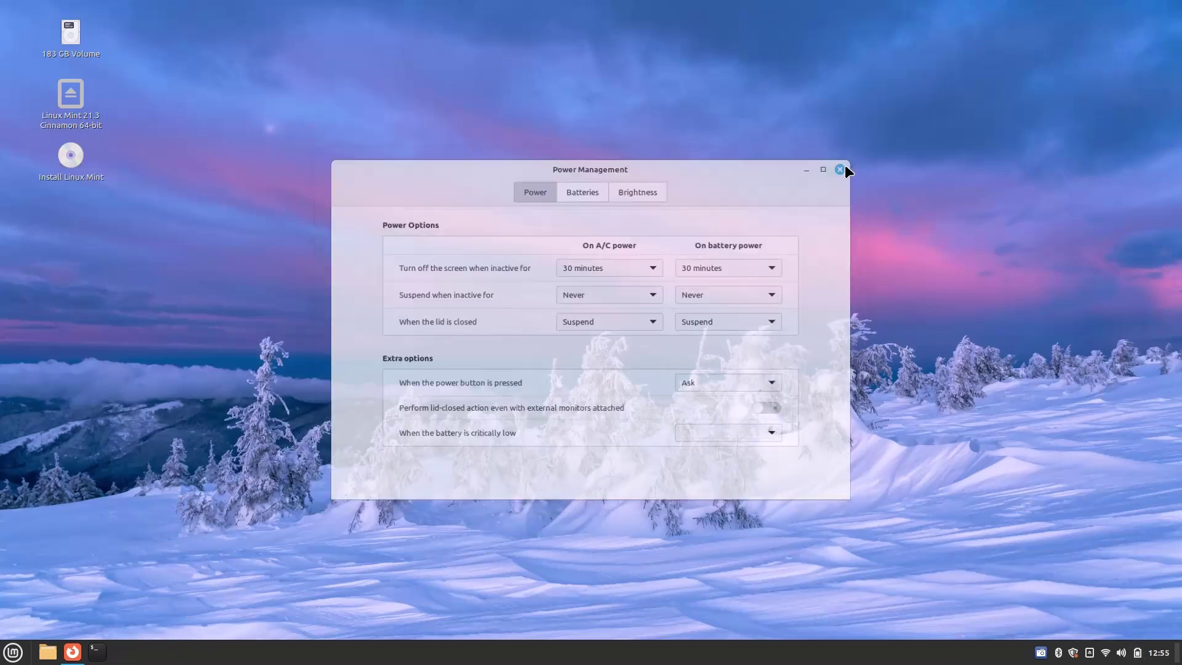